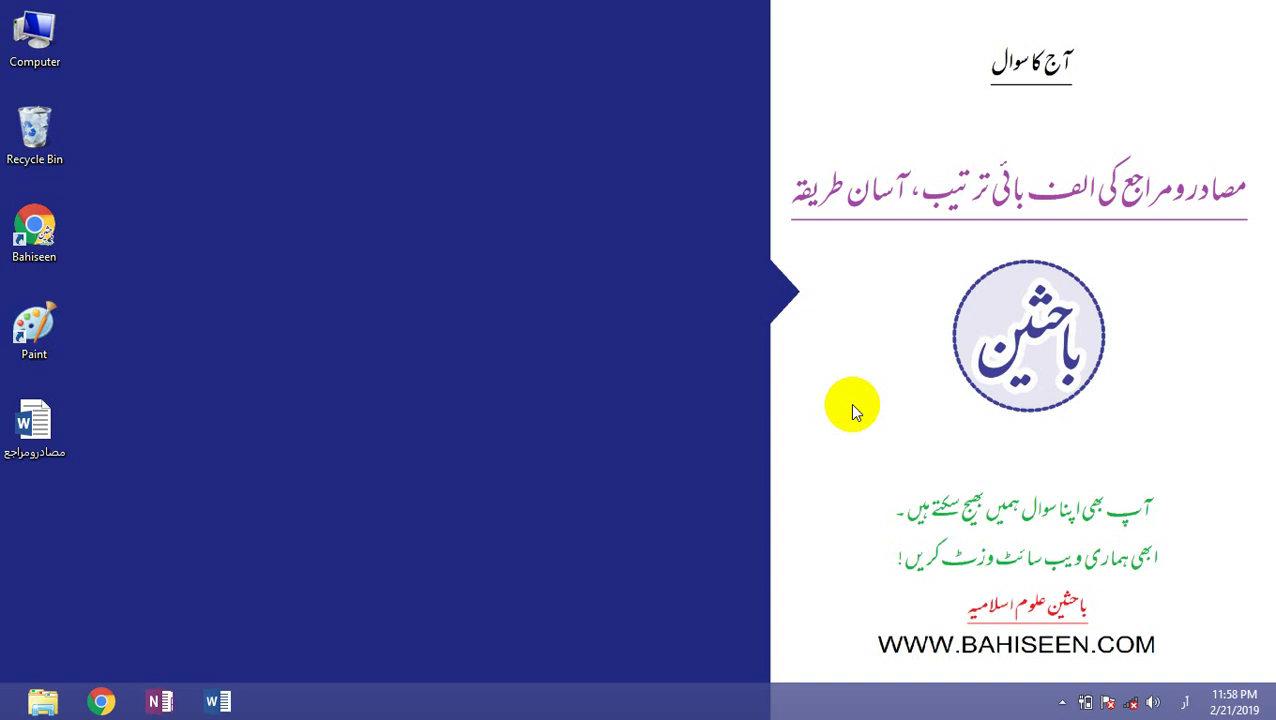
Step: Open the desktop document مصادرومراجع and look through its reference list from the first entry to the last
{"action": "double_click", "coordinate": [47, 425]}
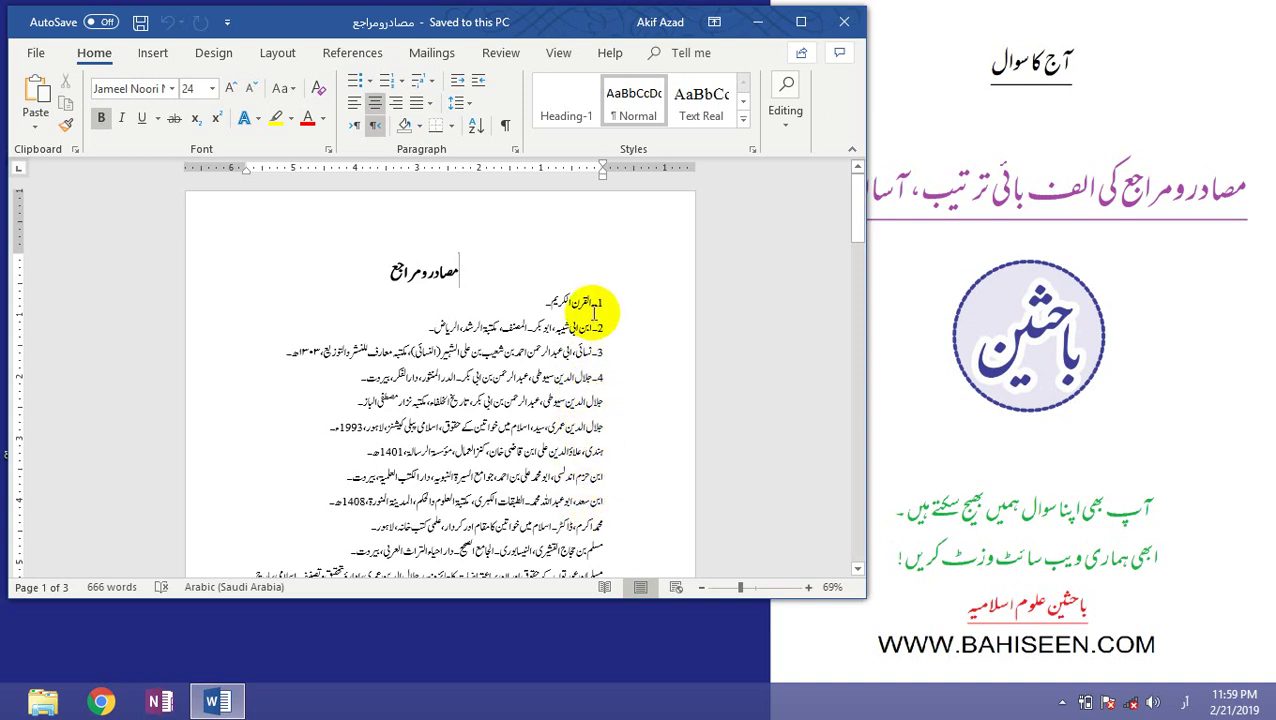
{"action": "mouse_move", "coordinate": [851, 220]}
{"action": "left_mouse_down"}
{"action": "mouse_move", "coordinate": [857, 250]}
{"action": "mouse_move", "coordinate": [851, 233]}
{"action": "left_mouse_up"}
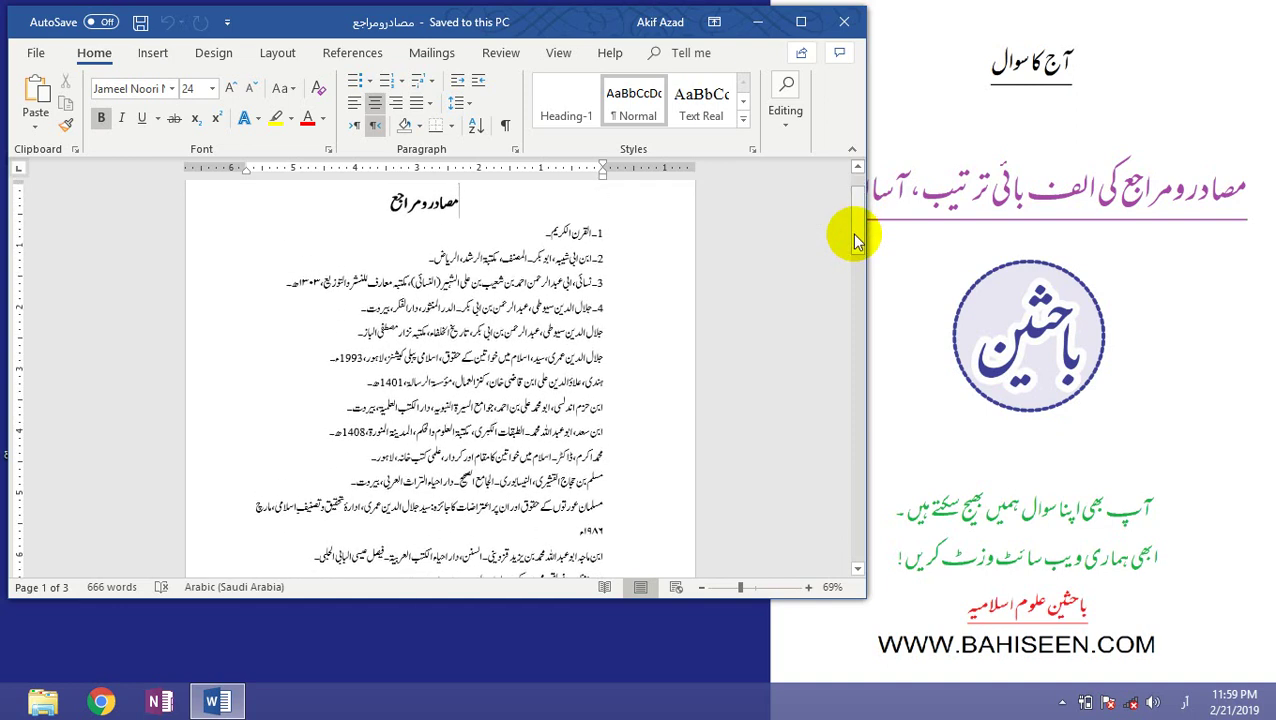
{"action": "left_click", "coordinate": [593, 236]}
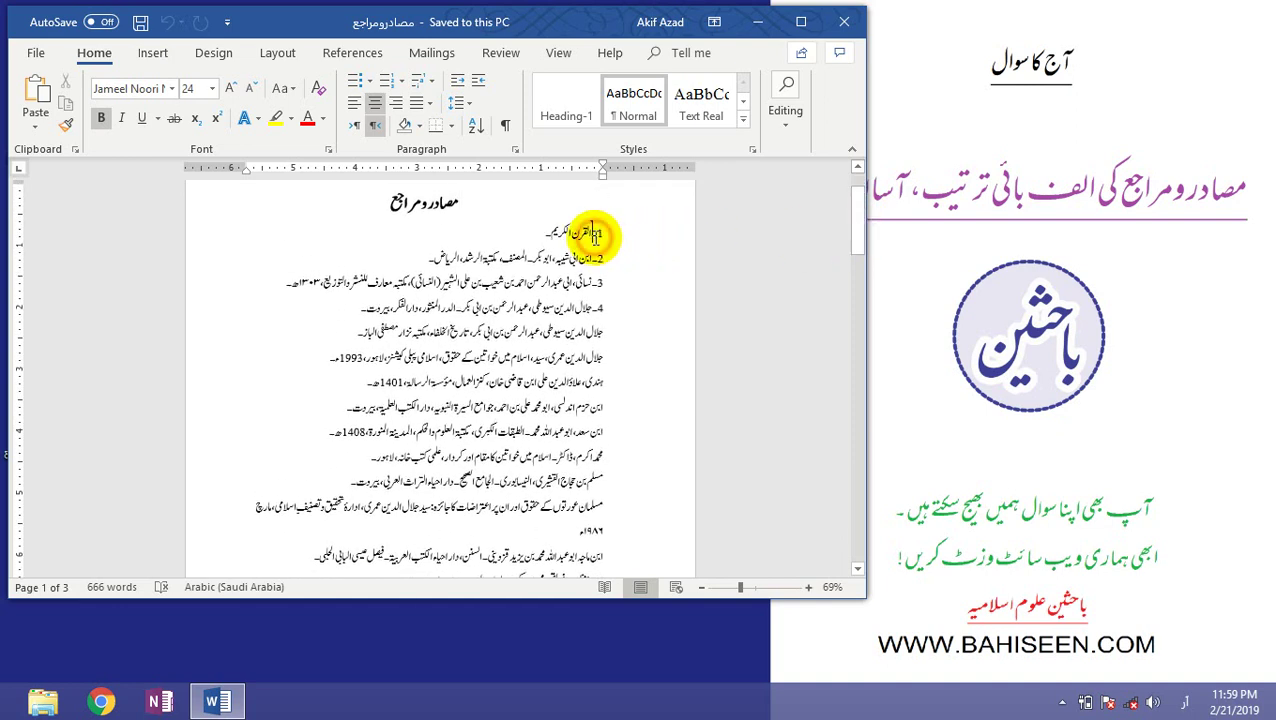
{"action": "left_click", "coordinate": [594, 308]}
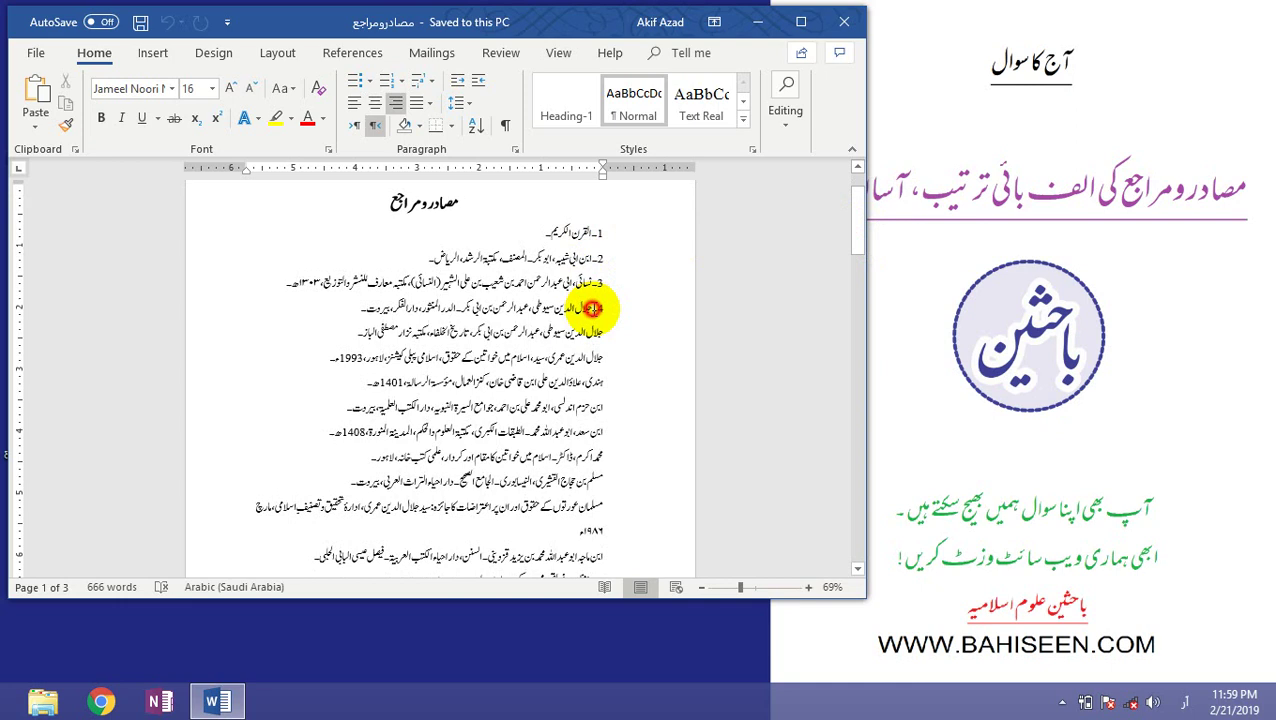
{"action": "left_click", "coordinate": [605, 406]}
{"action": "left_click", "coordinate": [607, 460]}
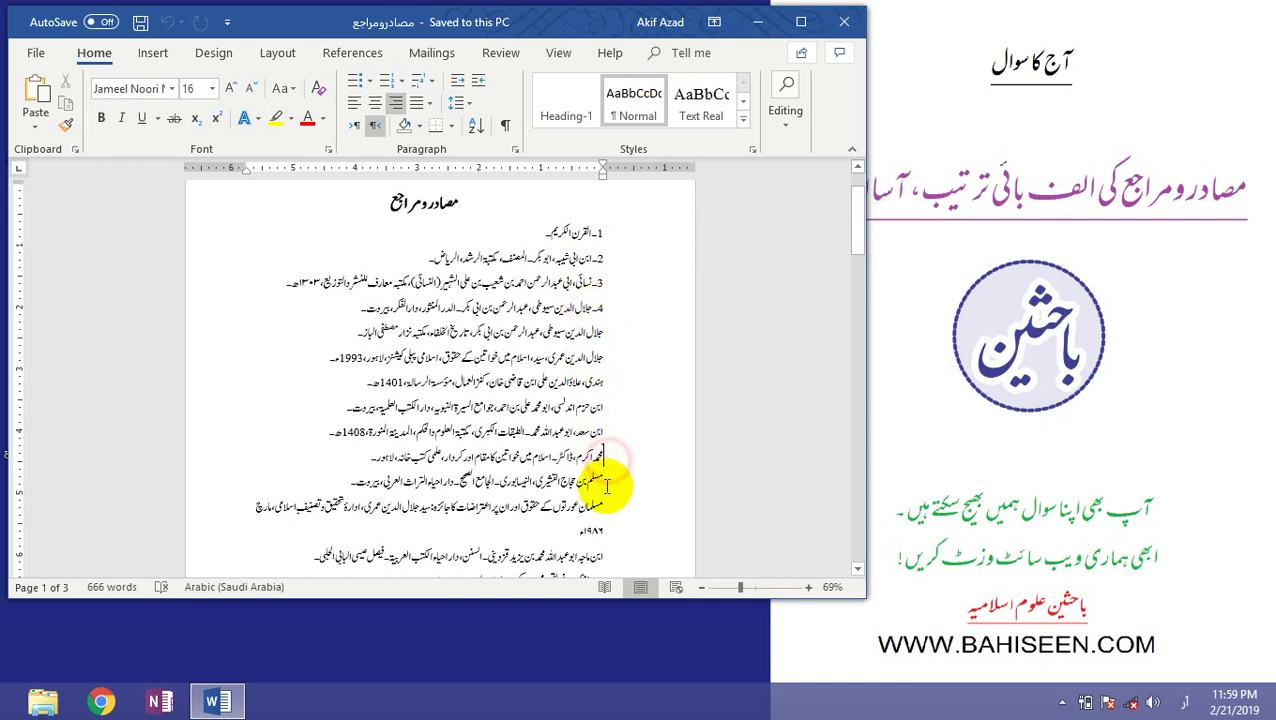
{"action": "left_click", "coordinate": [620, 558]}
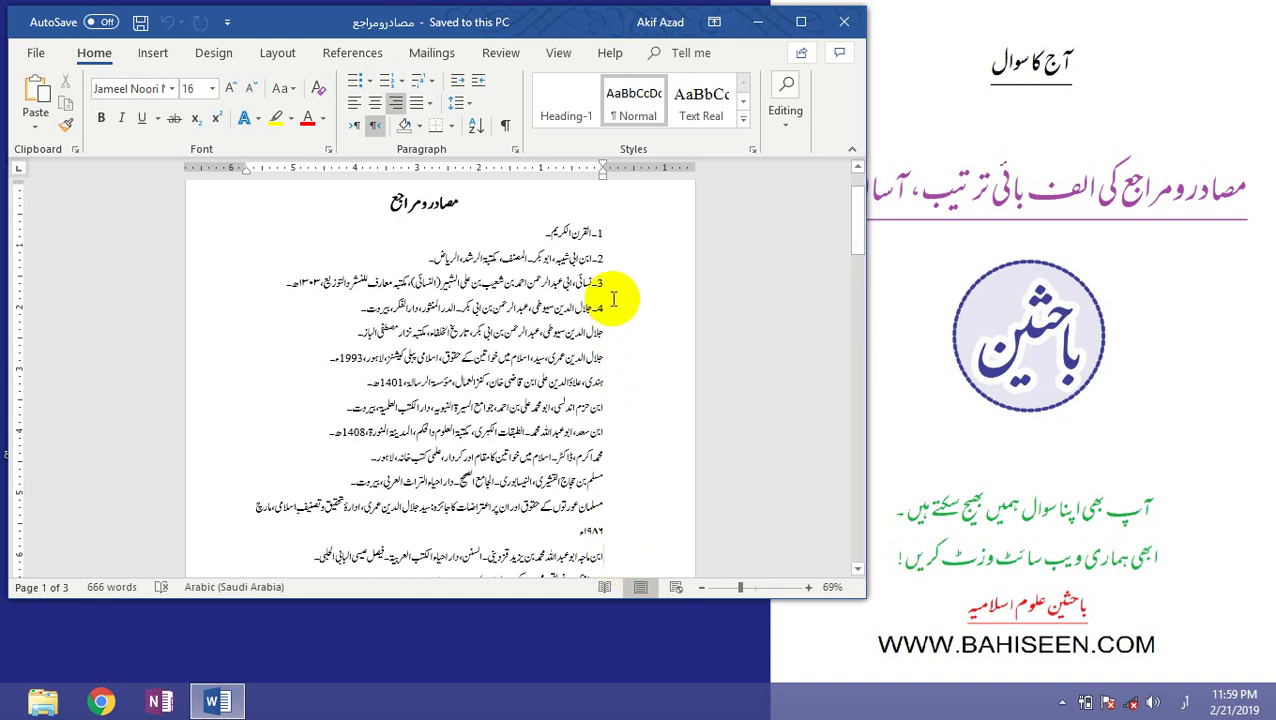
{"action": "left_click", "coordinate": [585, 257]}
{"action": "left_click_drag", "start_coordinate": [592, 257], "coordinate": [425, 257]}
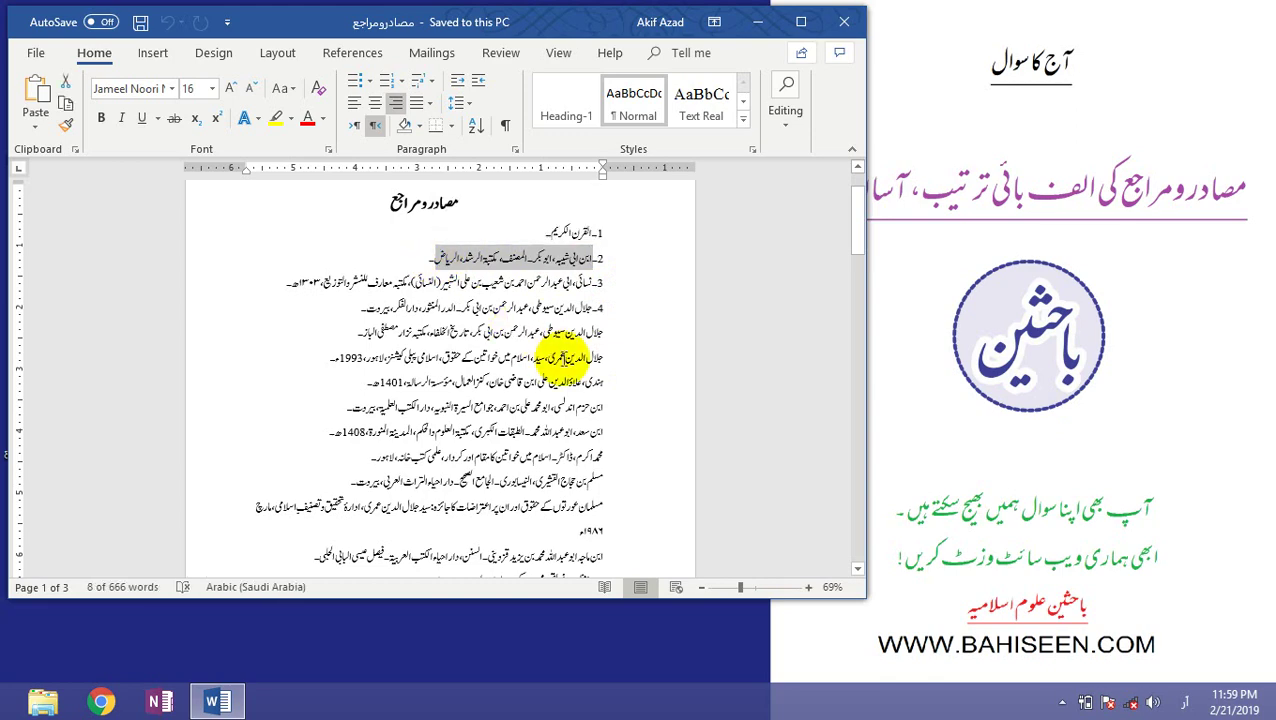
{"action": "left_click_drag", "start_coordinate": [858, 232], "coordinate": [845, 500]}
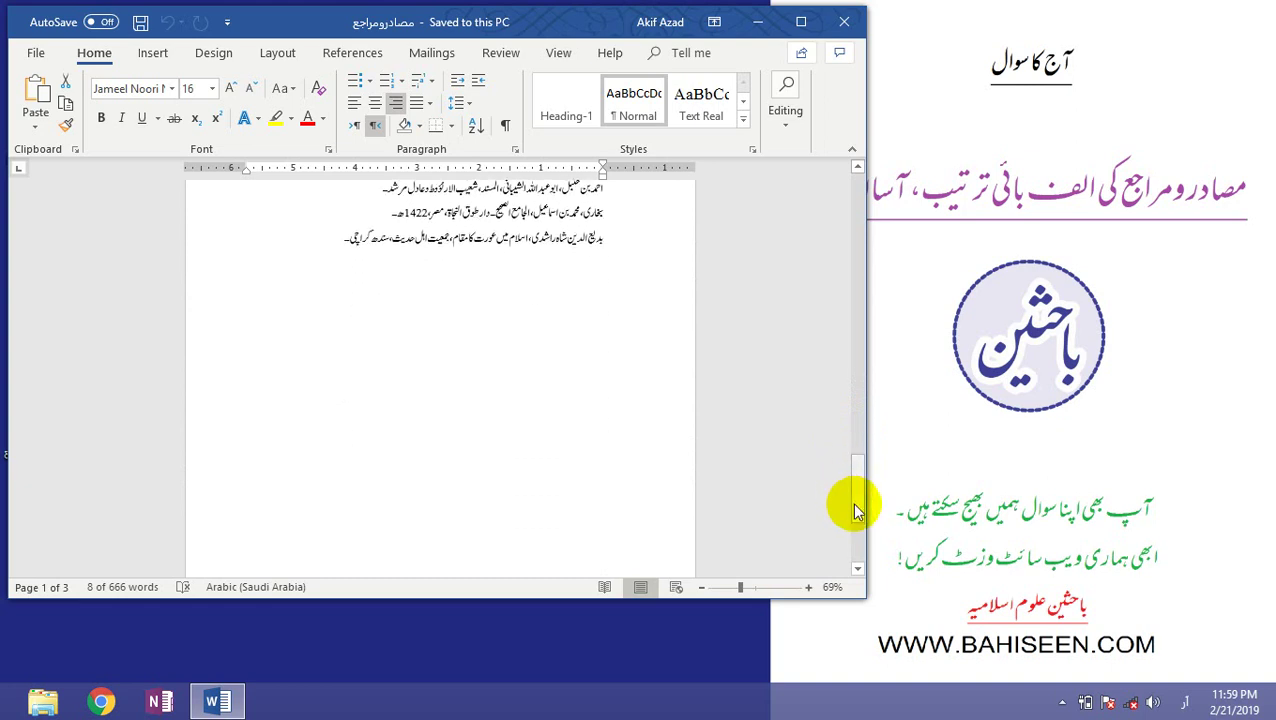
{"action": "left_click", "coordinate": [855, 505]}
{"action": "left_click_drag", "start_coordinate": [852, 496], "coordinate": [800, 245]}
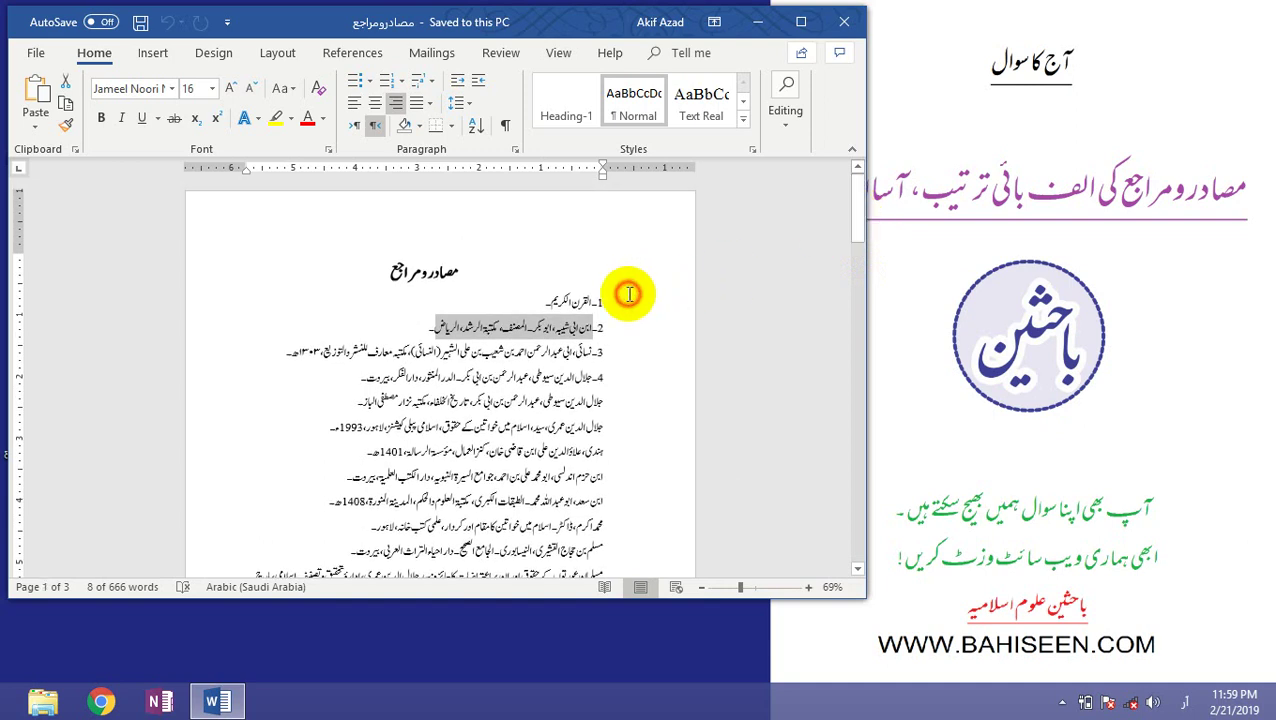
Step: Delete the hand-typed numbers and dashes in front of the first and second references
{"action": "left_click", "coordinate": [629, 293]}
{"action": "key", "text": "Delete"}
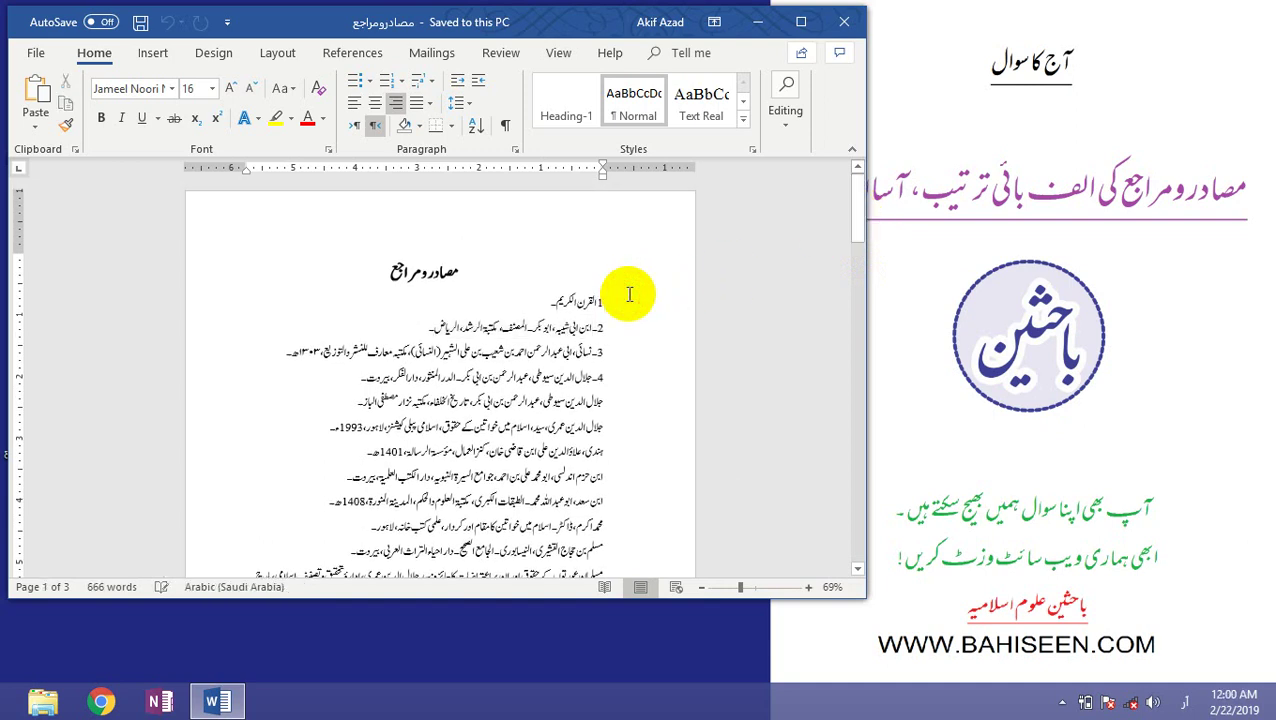
{"action": "key", "text": "Delete"}
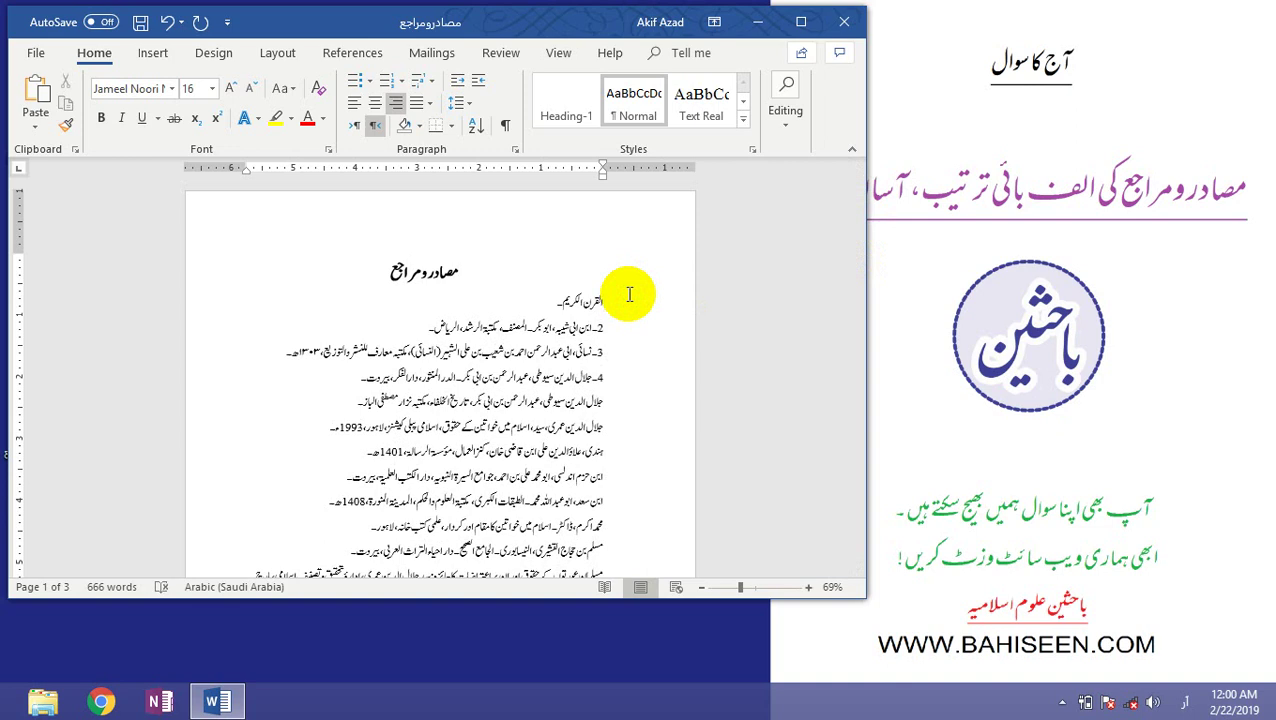
{"action": "left_click", "coordinate": [596, 328]}
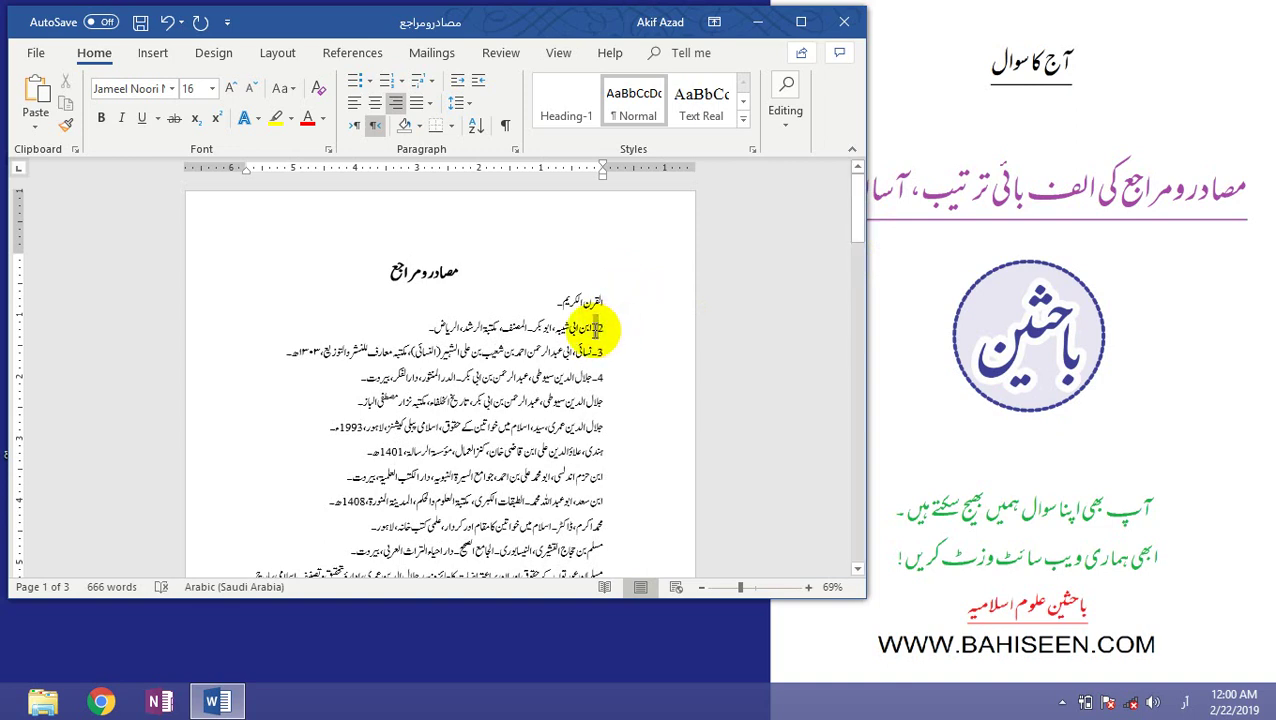
{"action": "key", "text": "Delete"}
{"action": "key", "text": "Delete"}
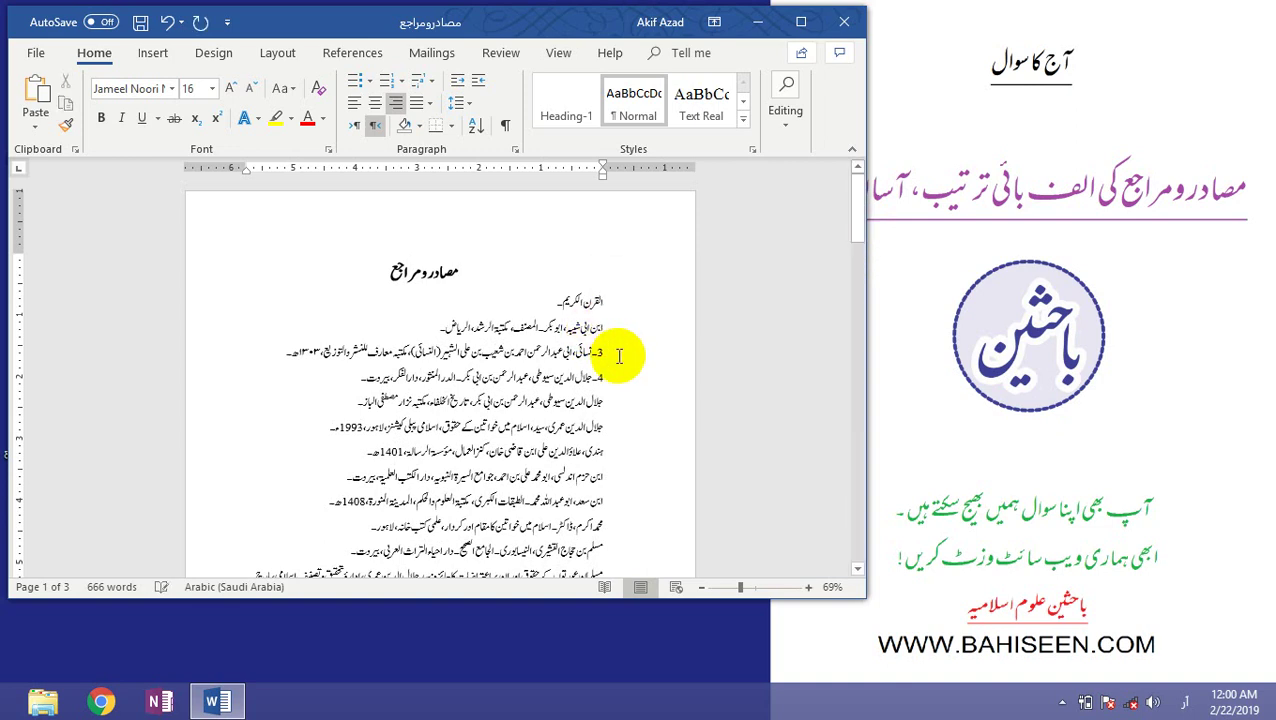
Step: Remove the hand-typed numbers and dashes from the third and fourth references
{"action": "left_click", "coordinate": [600, 352]}
{"action": "key", "text": "Delete"}
{"action": "key", "text": "Delete"}
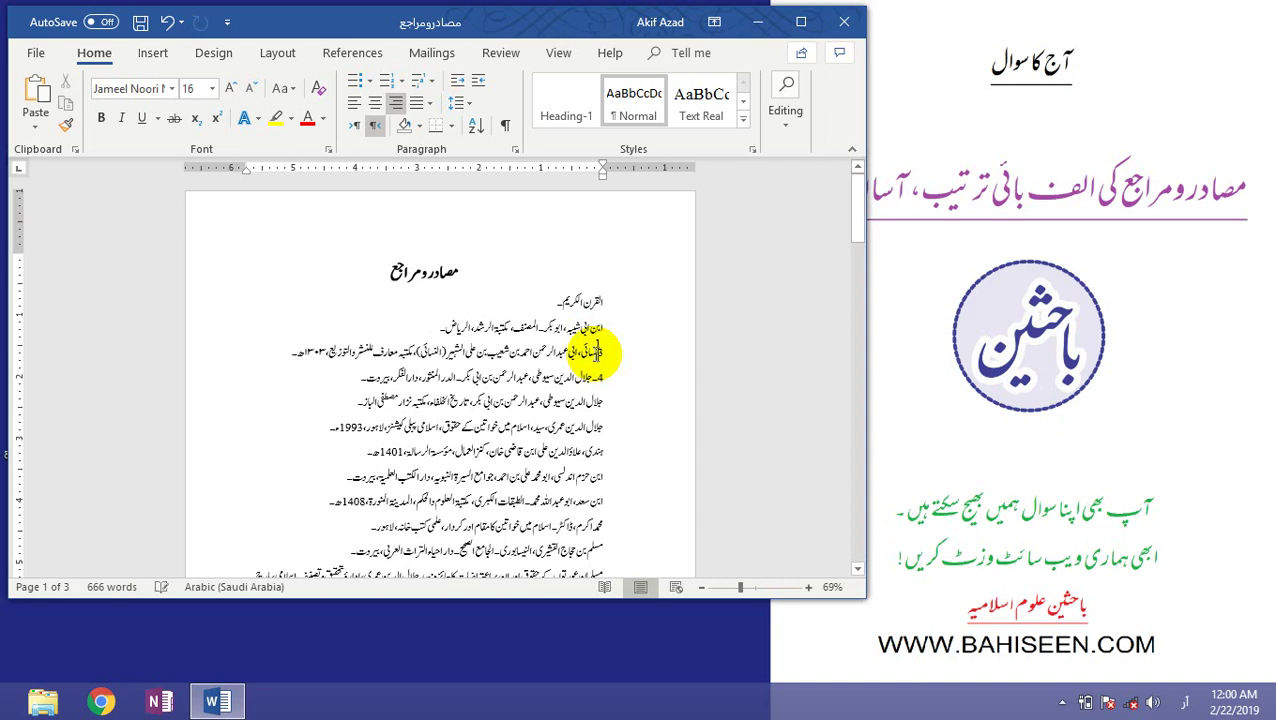
{"action": "key", "text": "Delete"}
{"action": "left_click", "coordinate": [597, 379]}
{"action": "left_click_drag", "start_coordinate": [593, 382], "coordinate": [610, 383]}
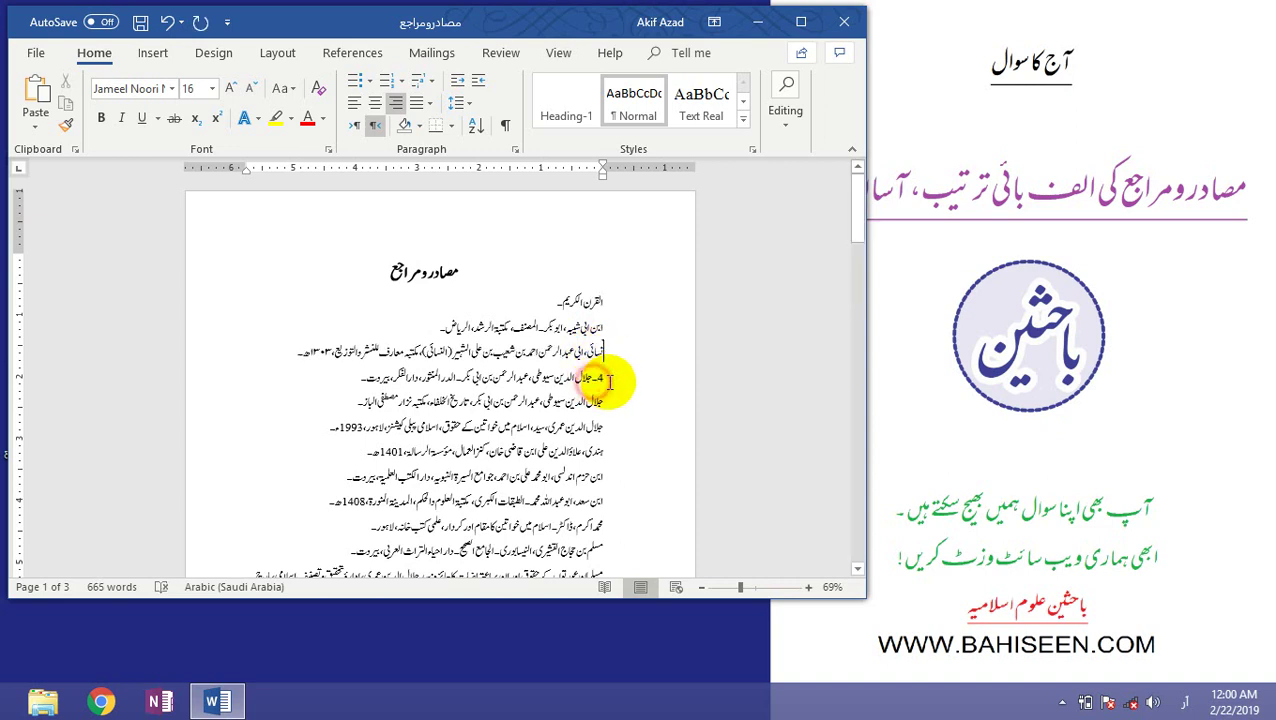
{"action": "key", "text": "BackSpace"}
{"action": "key", "text": "Delete"}
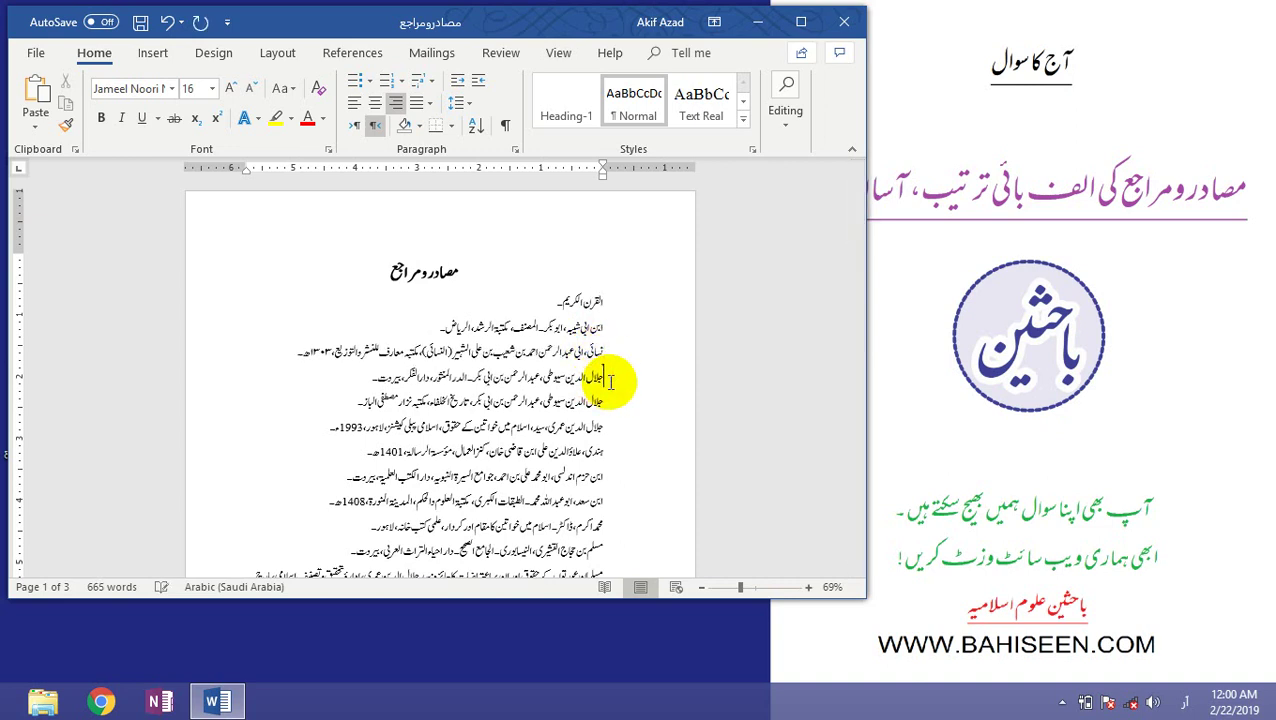
{"action": "left_click", "coordinate": [613, 324]}
{"action": "left_click_drag", "start_coordinate": [613, 324], "coordinate": [567, 401]}
{"action": "left_click", "coordinate": [538, 350]}
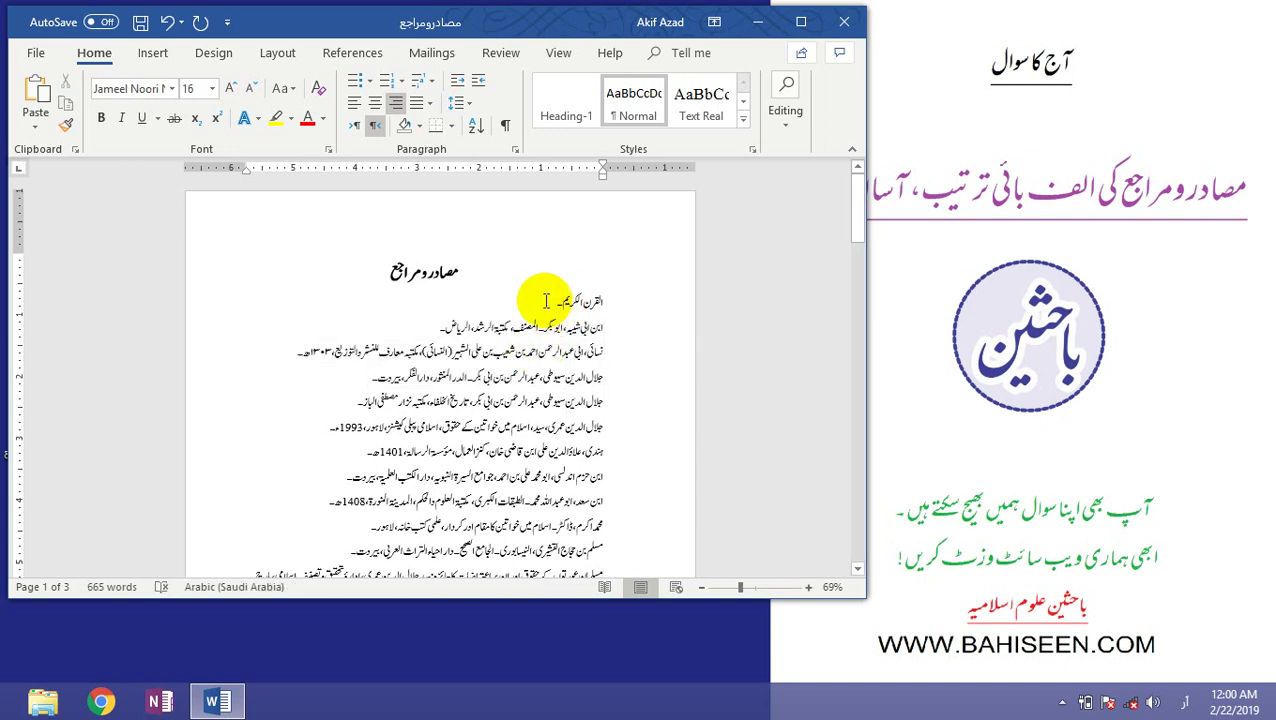
Step: Correct the first word of the first reference to القرآن, so the entry reads القرآن الکریم
{"action": "left_click", "coordinate": [544, 298]}
{"action": "type", "text": "۔"}
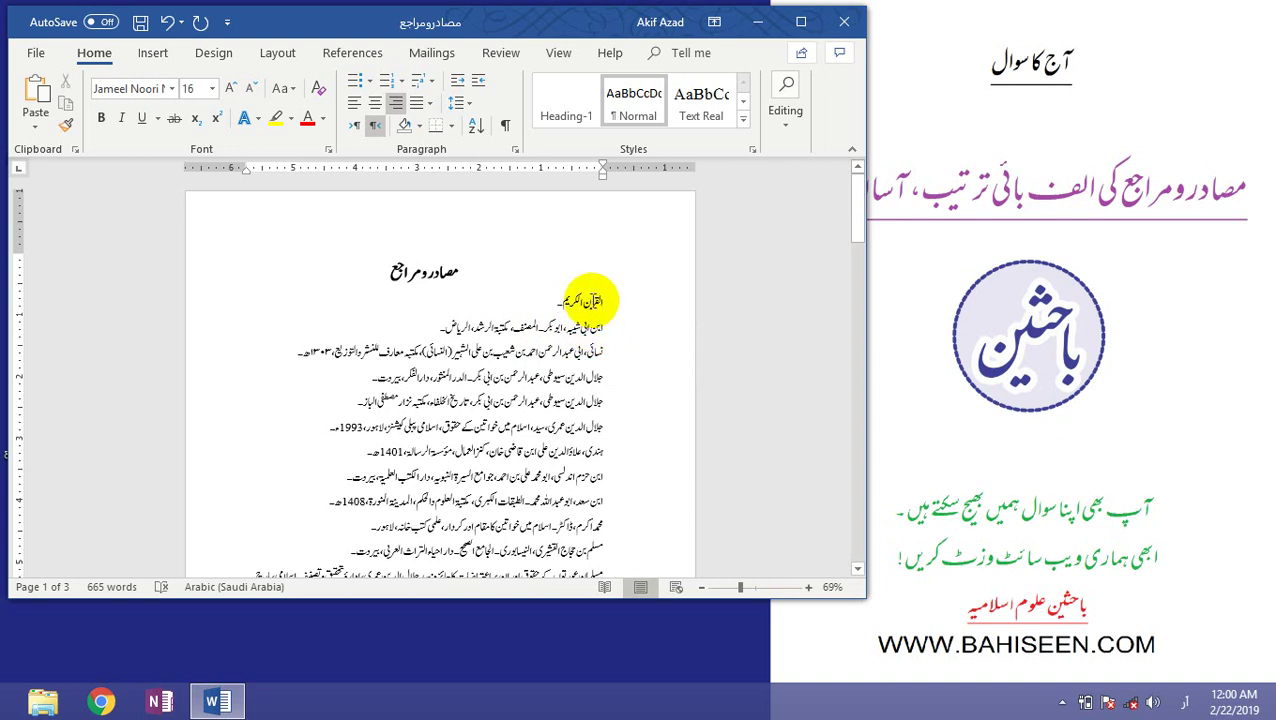
{"action": "double_click", "coordinate": [590, 302]}
{"action": "type", "text": "القرآن"}
{"action": "double_click", "coordinate": [588, 302]}
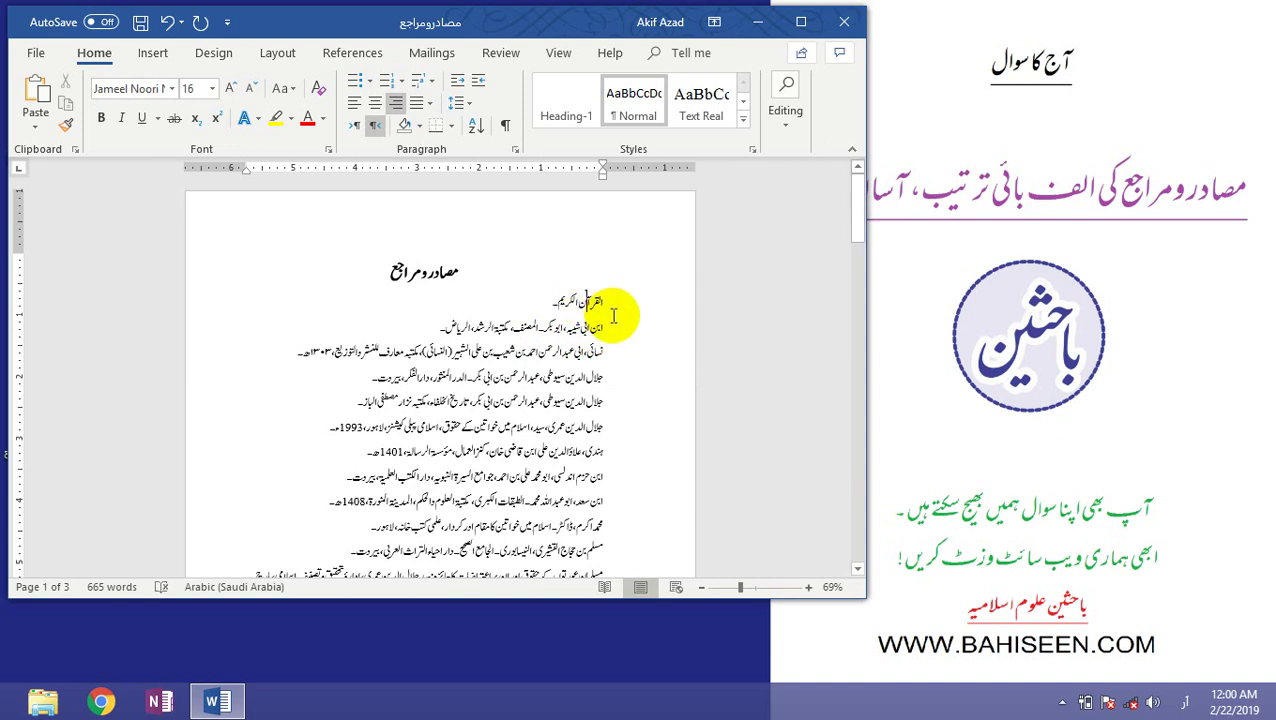
{"action": "left_click", "coordinate": [550, 302]}
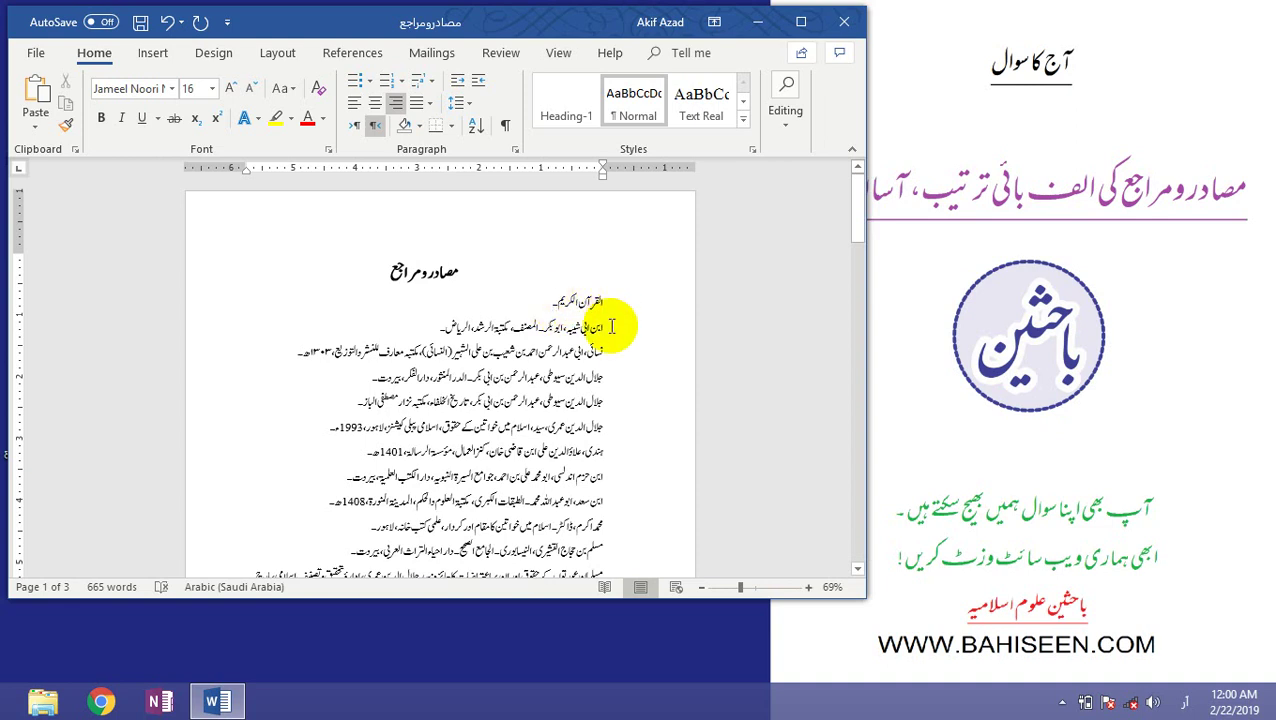
Step: Select all references below القرآن الکریم through the last entry and set up an ascending sort by Paragraphs with type Text
{"action": "left_click_drag", "start_coordinate": [606, 324], "coordinate": [584, 573]}
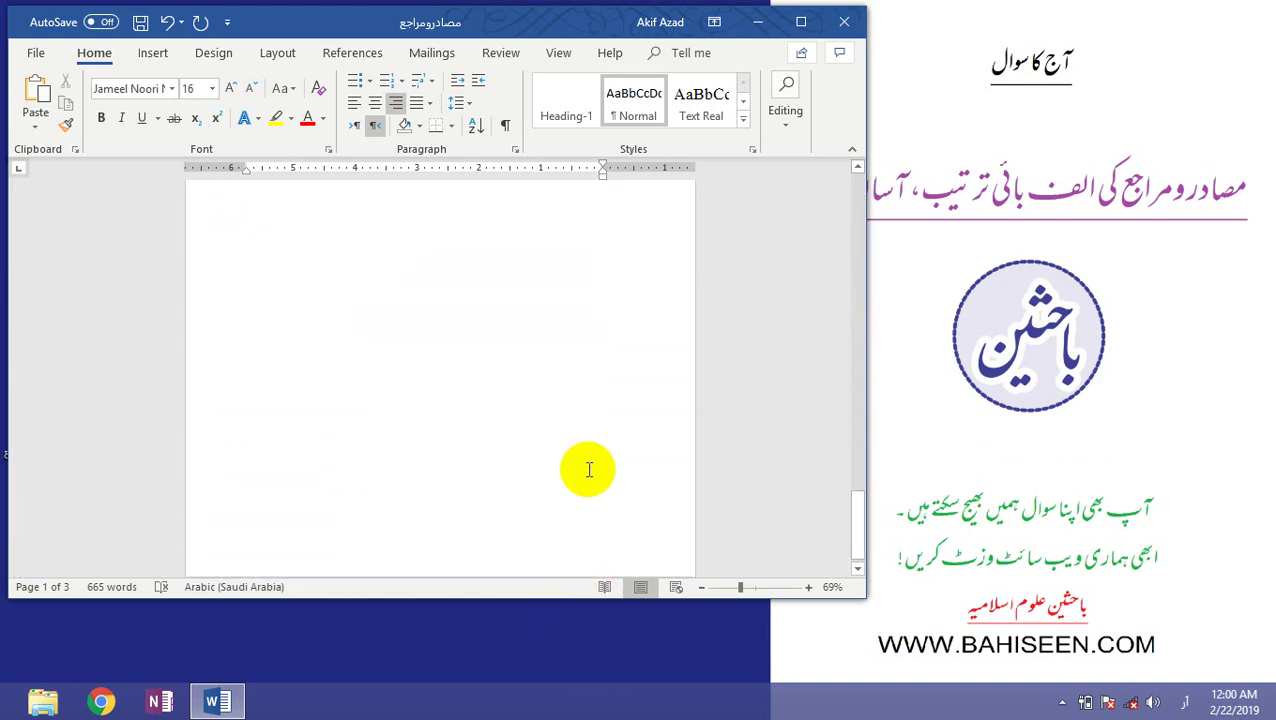
{"action": "left_click_drag", "start_coordinate": [596, 176], "coordinate": [336, 461]}
{"action": "left_click_drag", "start_coordinate": [843, 473], "coordinate": [855, 416]}
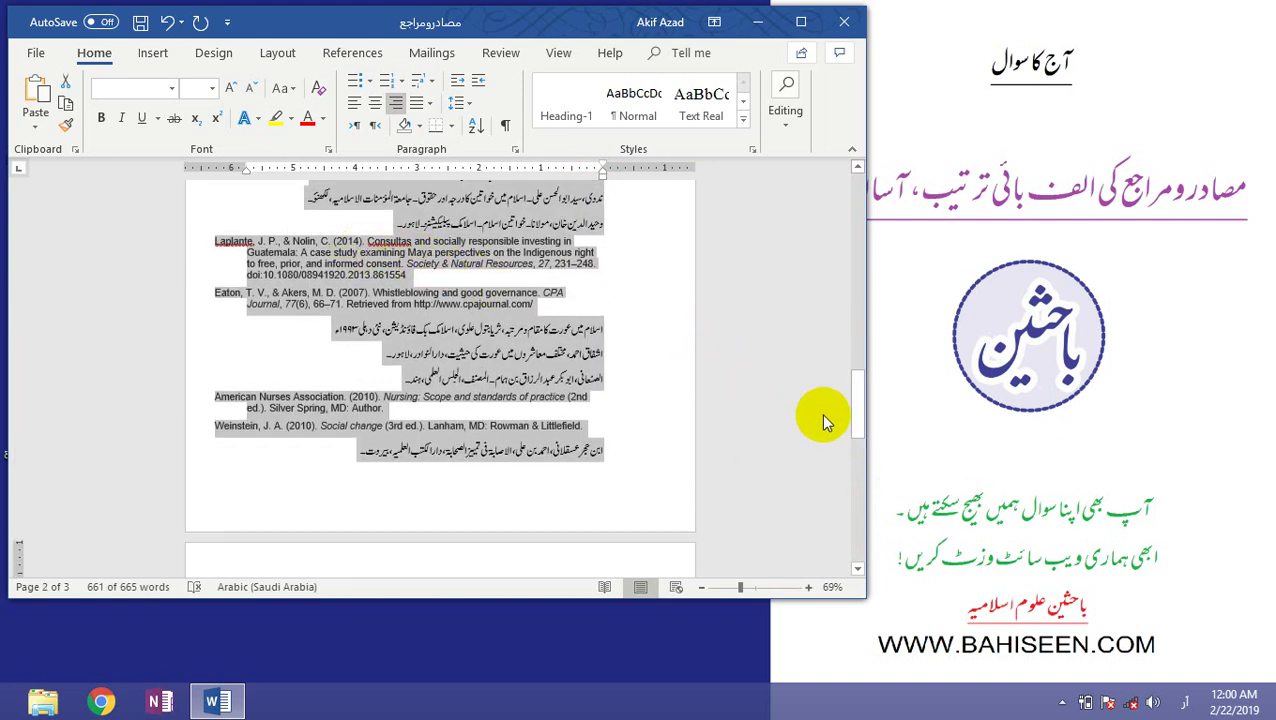
{"action": "left_click", "coordinate": [476, 125]}
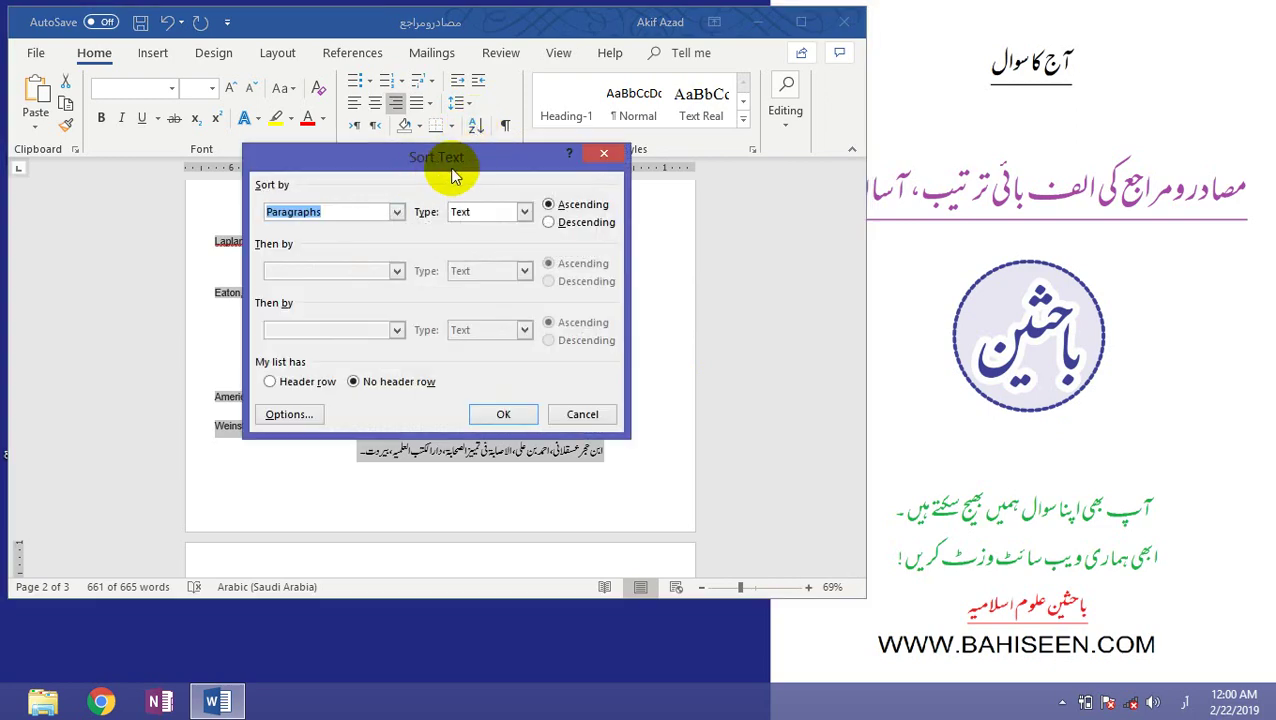
{"action": "left_click_drag", "start_coordinate": [466, 160], "coordinate": [513, 231]}
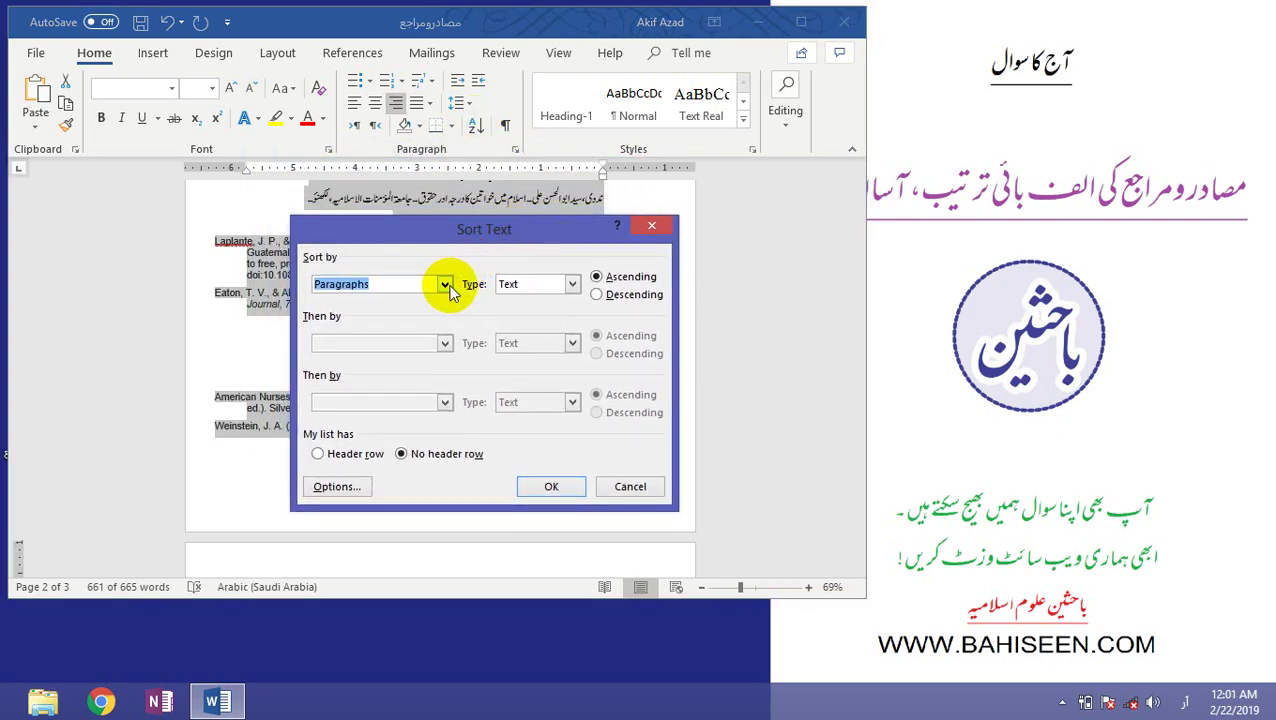
{"action": "left_click", "coordinate": [572, 285]}
{"action": "left_click", "coordinate": [572, 285]}
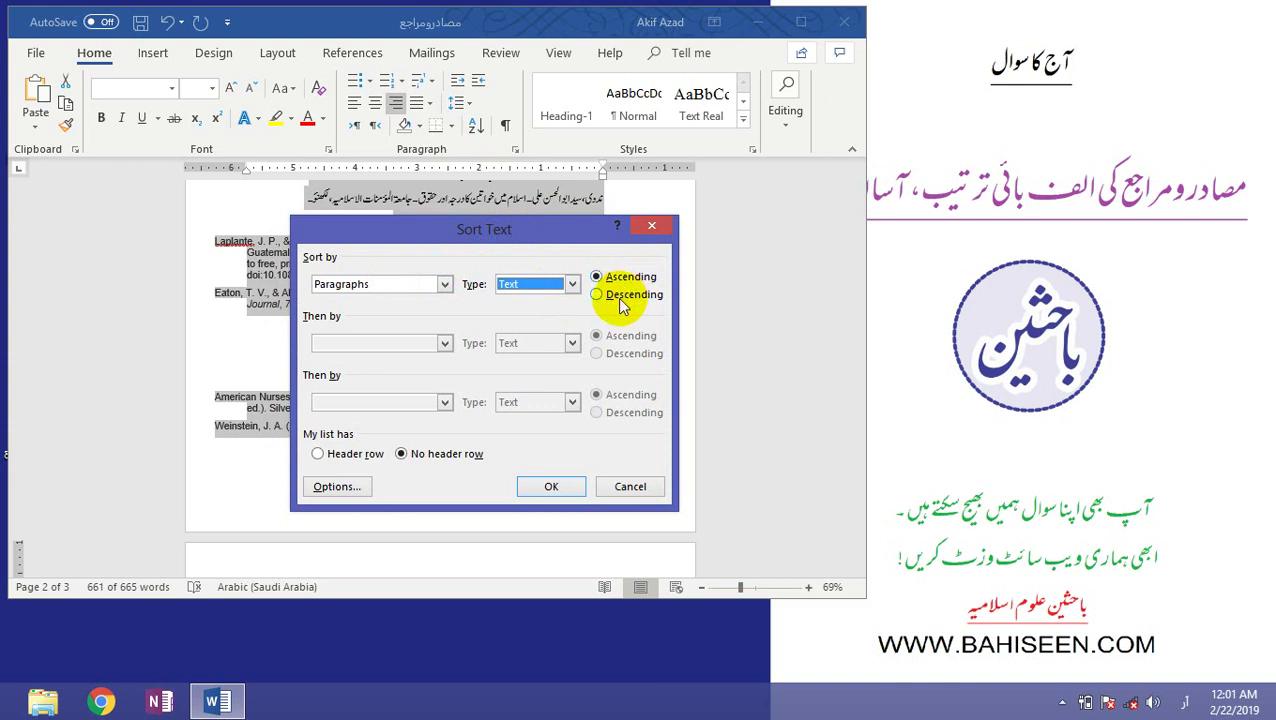
Step: Open the additional sort options and keep Ignore alef lam enabled
{"action": "left_click", "coordinate": [356, 484]}
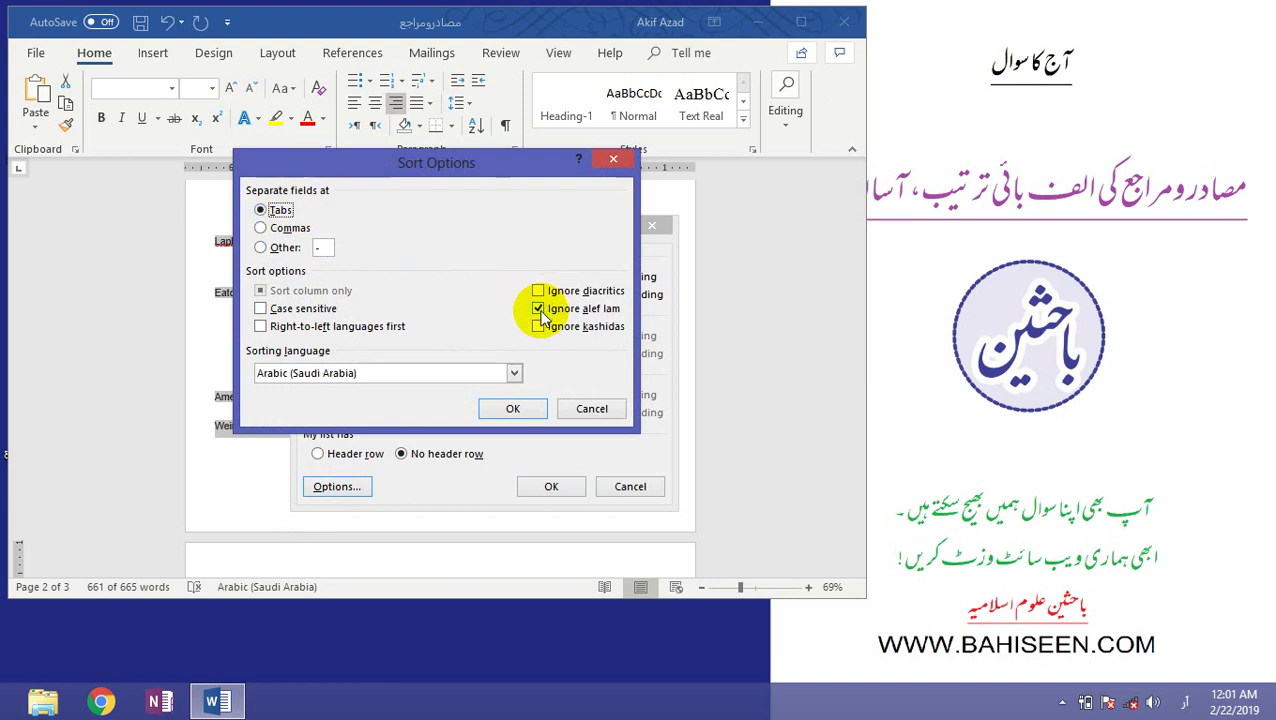
{"action": "left_click", "coordinate": [540, 314]}
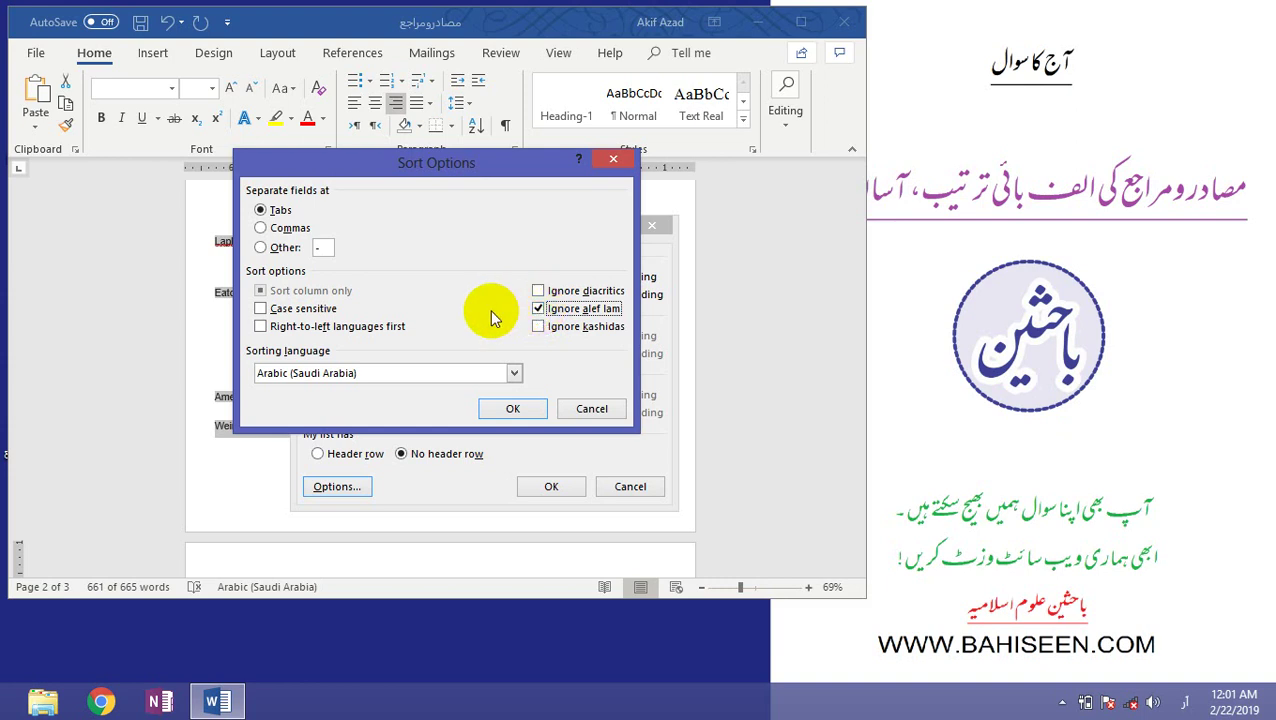
{"action": "left_click", "coordinate": [539, 312]}
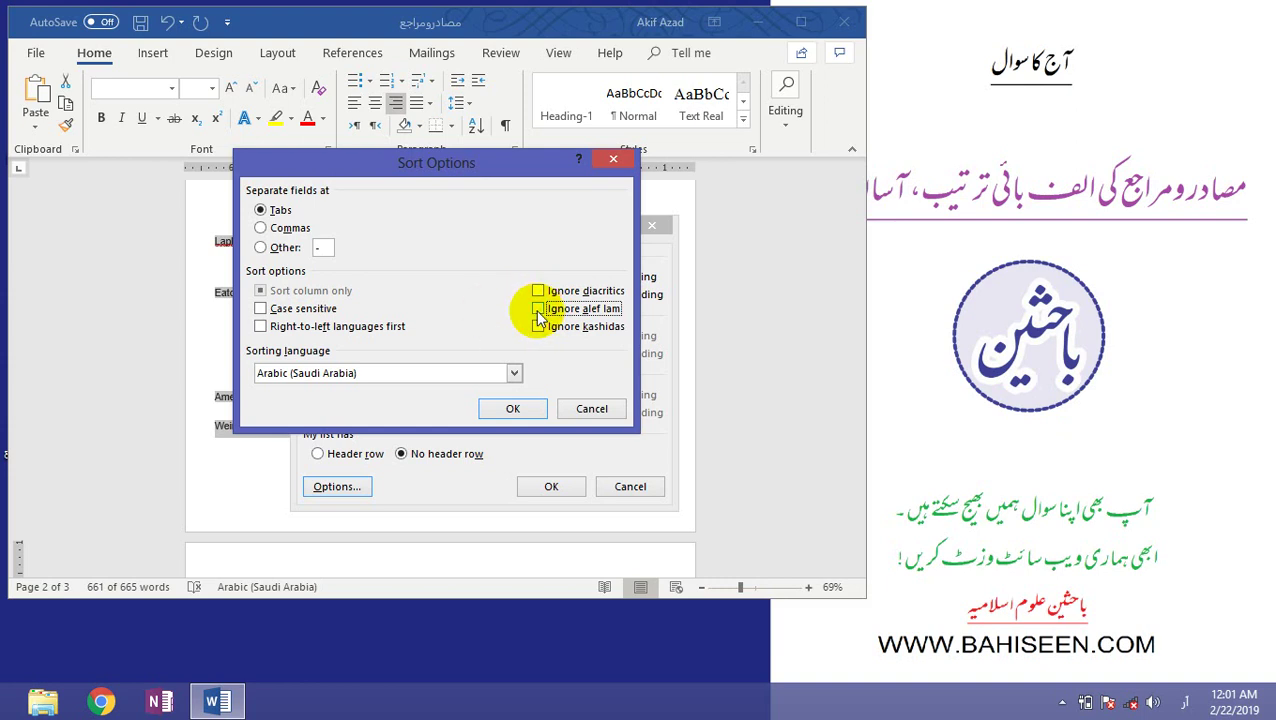
{"action": "left_click", "coordinate": [539, 312]}
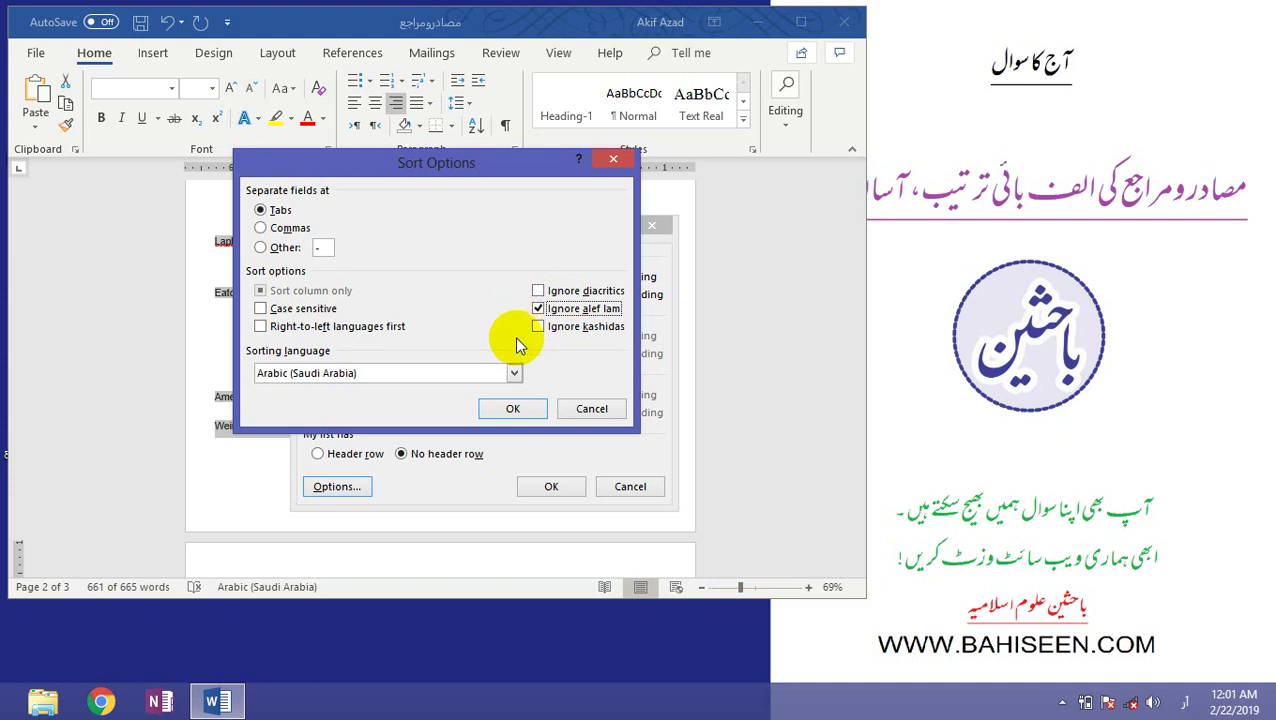
Step: Set the sorting language to Urdu (Pakistan)
{"action": "left_click", "coordinate": [490, 372]}
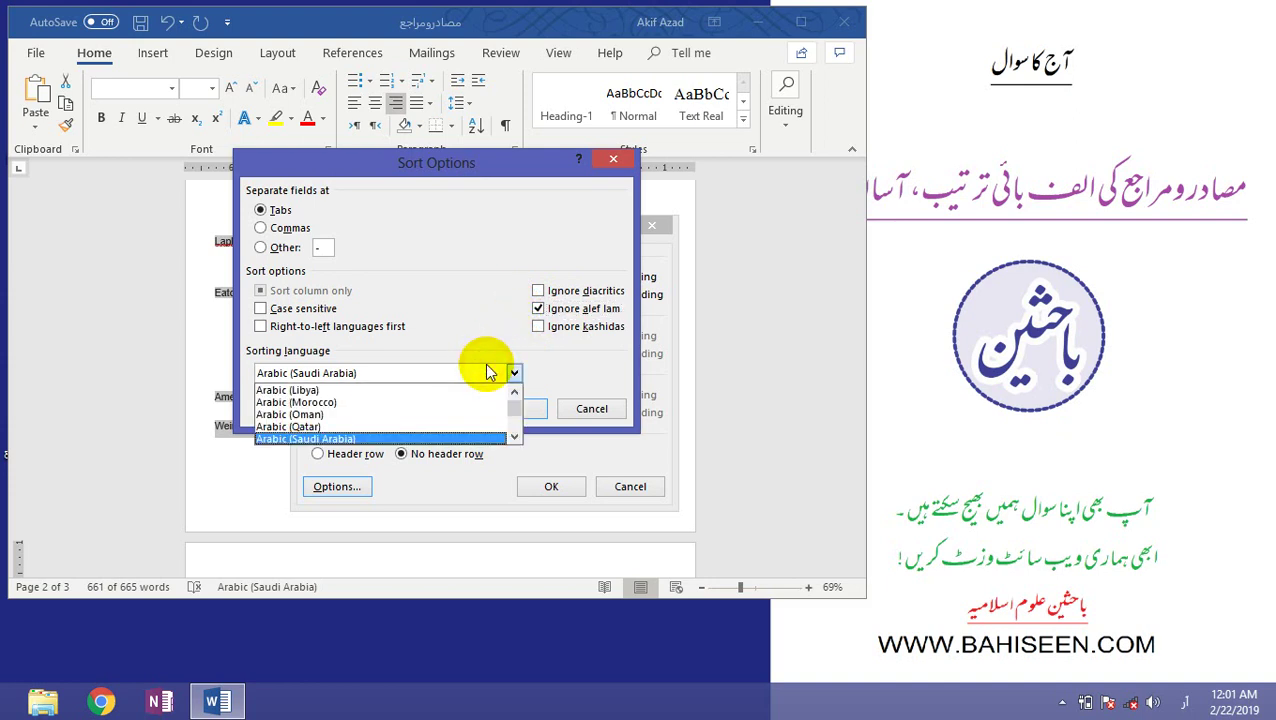
{"action": "left_click", "coordinate": [488, 372]}
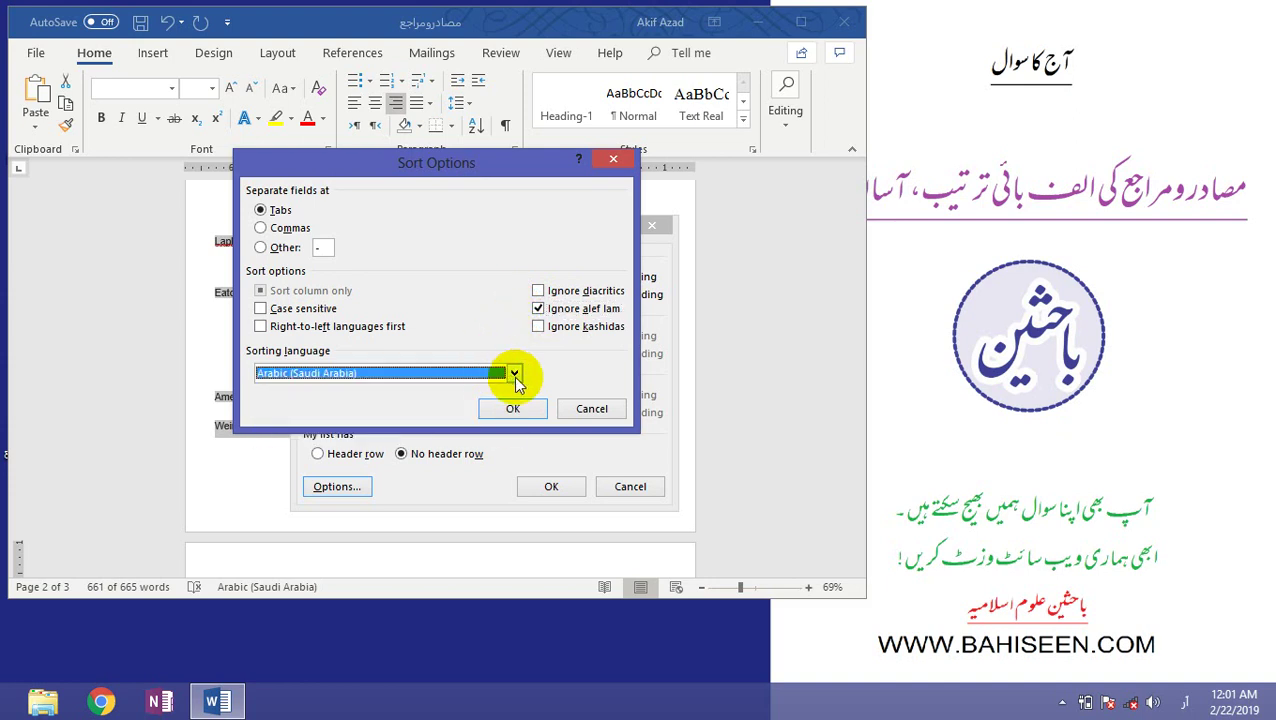
{"action": "left_click", "coordinate": [515, 376]}
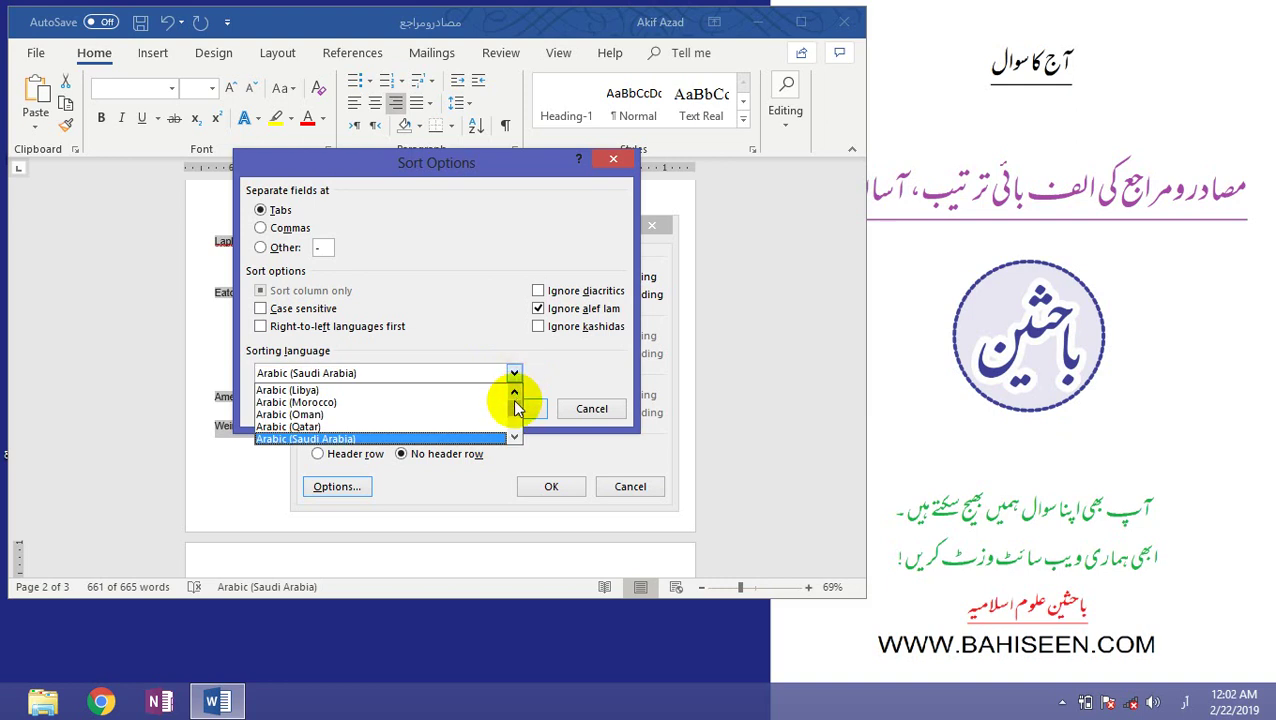
{"action": "left_click_drag", "start_coordinate": [515, 397], "coordinate": [411, 413]}
{"action": "left_click", "coordinate": [450, 375]}
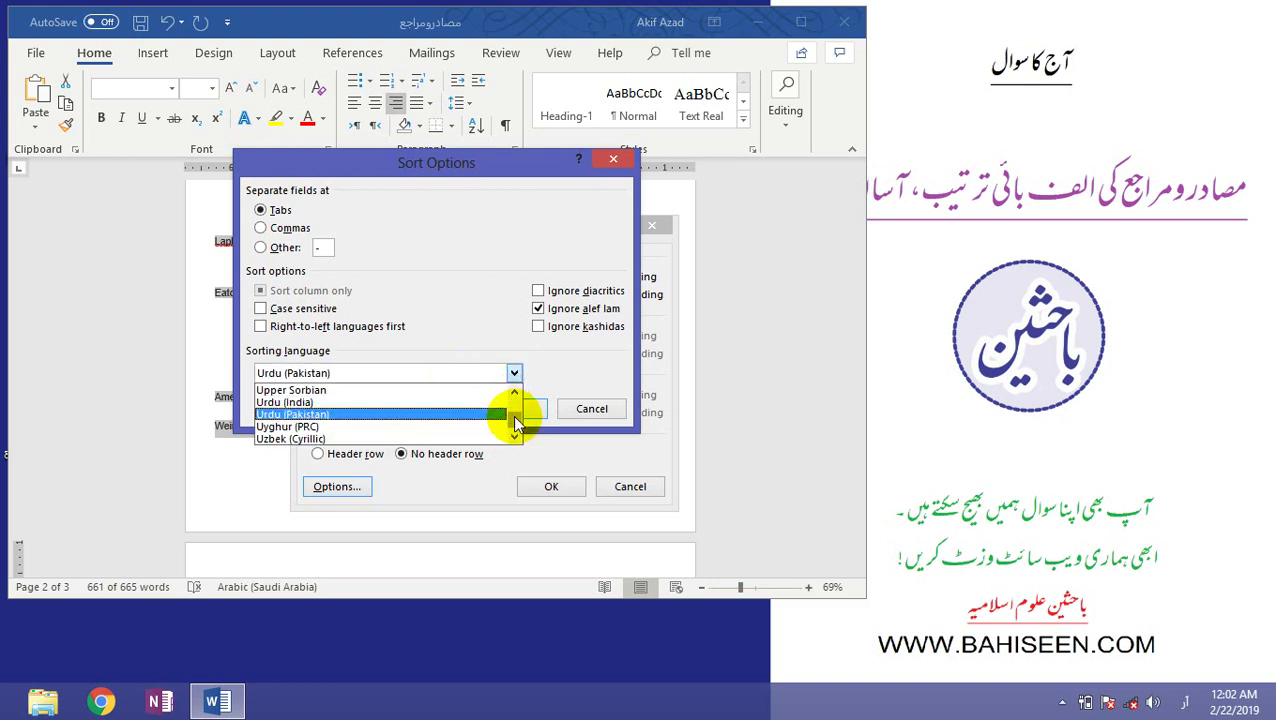
Step: Set the sorting language to Arabic (Saudi Arabia) and sort the selected references
{"action": "left_click_drag", "start_coordinate": [513, 427], "coordinate": [515, 405]}
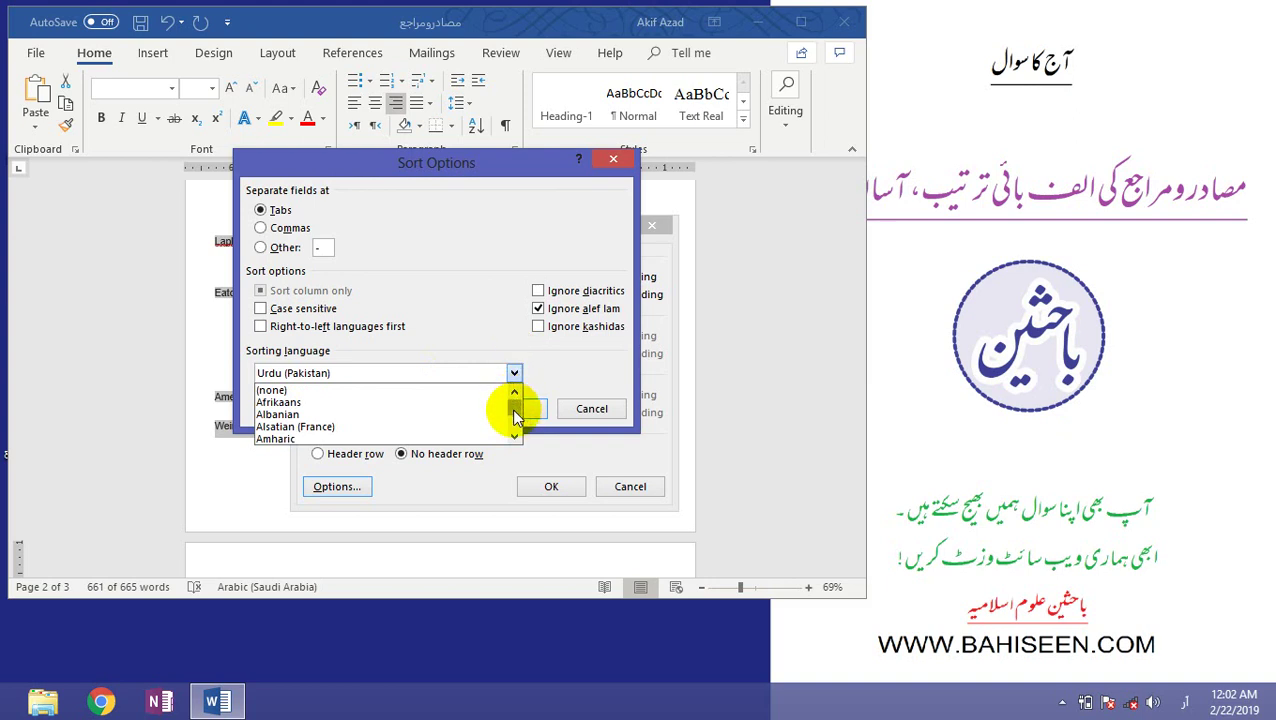
{"action": "left_click", "coordinate": [515, 437]}
{"action": "left_click", "coordinate": [515, 437]}
{"action": "left_click", "coordinate": [515, 437]}
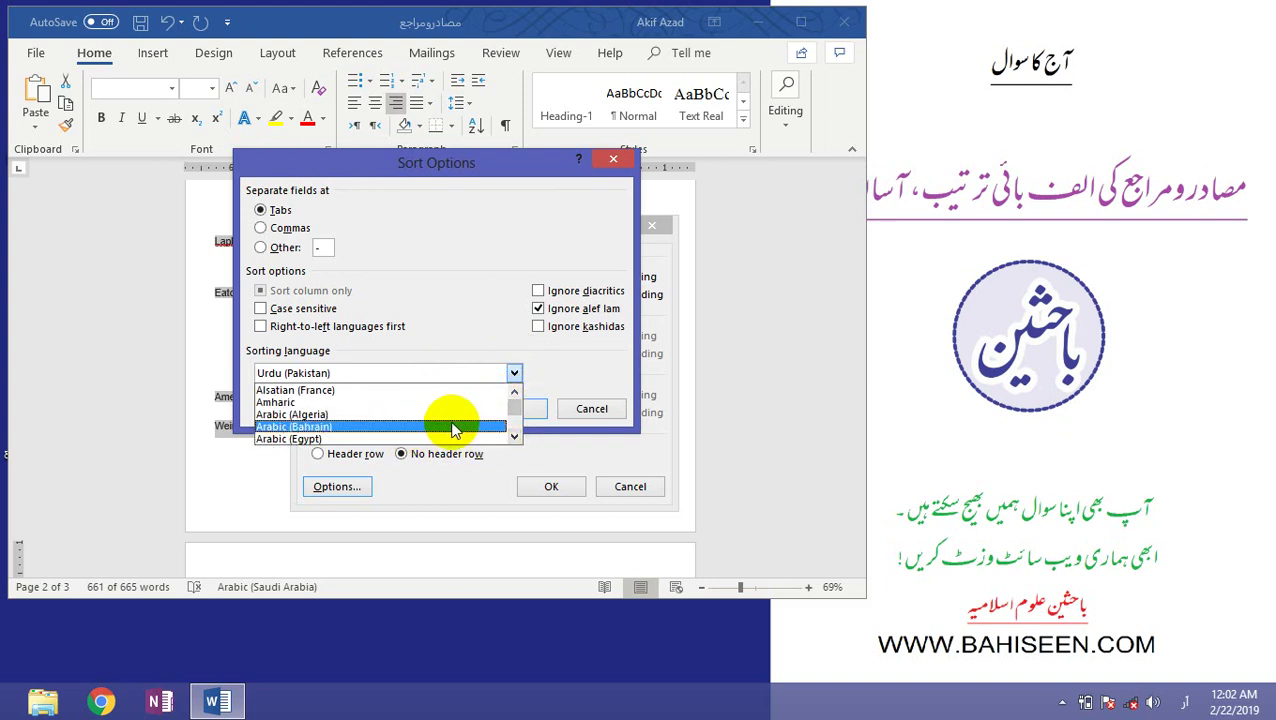
{"action": "left_click", "coordinate": [514, 437]}
{"action": "left_click", "coordinate": [514, 437]}
{"action": "left_click", "coordinate": [514, 437]}
{"action": "left_click", "coordinate": [514, 437]}
{"action": "left_click", "coordinate": [514, 437]}
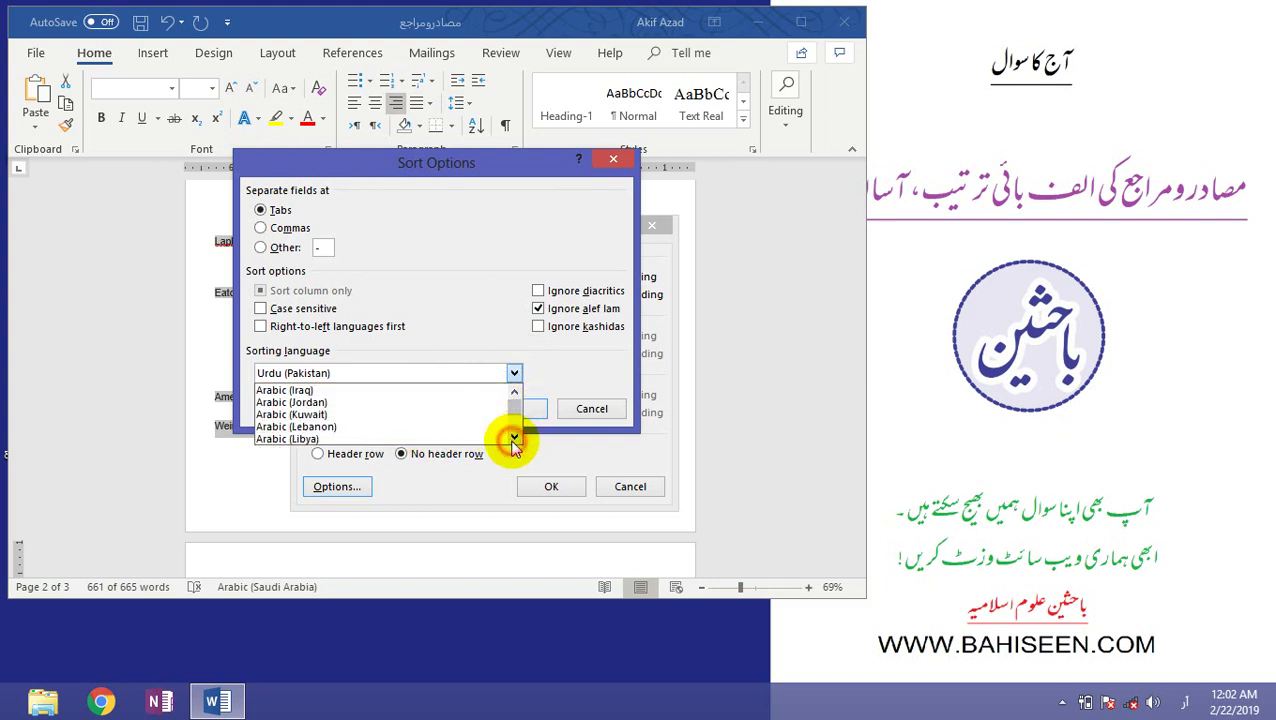
{"action": "left_click", "coordinate": [514, 438]}
{"action": "left_click", "coordinate": [514, 438]}
{"action": "left_click", "coordinate": [514, 438]}
{"action": "left_click", "coordinate": [514, 438]}
{"action": "left_click", "coordinate": [514, 438]}
{"action": "left_click", "coordinate": [514, 438]}
{"action": "left_click", "coordinate": [514, 438]}
{"action": "left_click", "coordinate": [514, 438]}
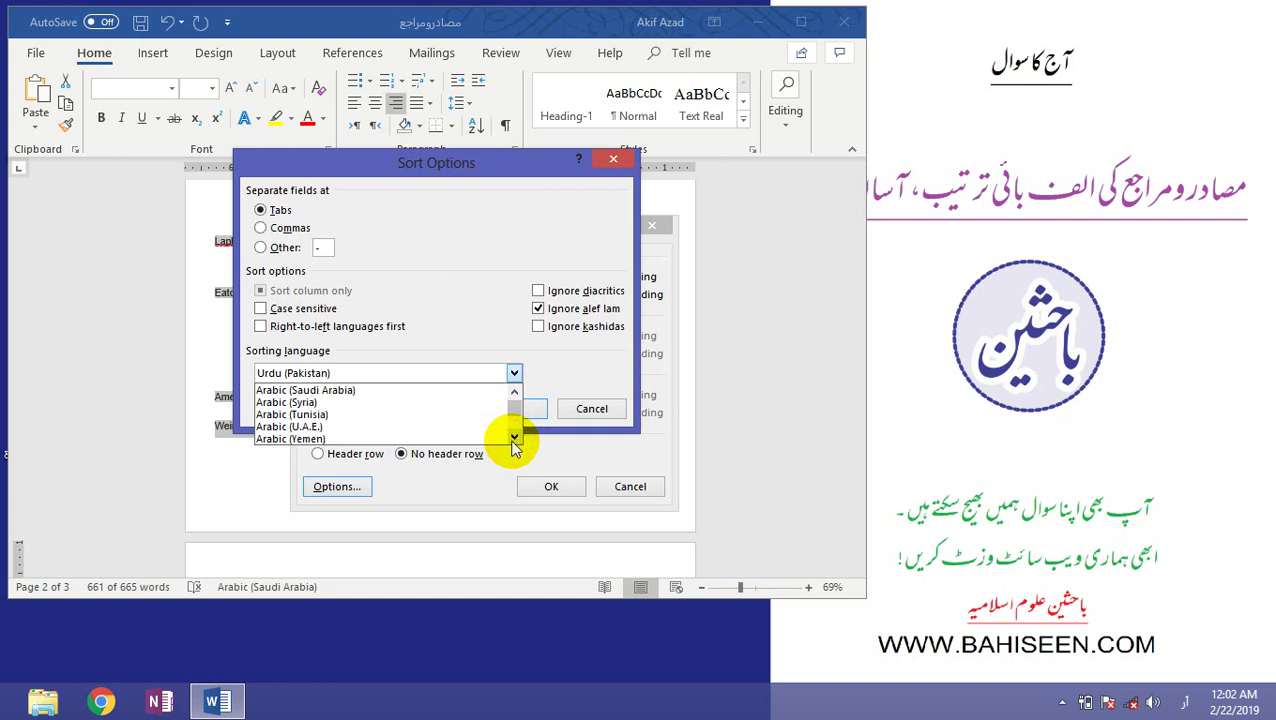
{"action": "left_click", "coordinate": [382, 390]}
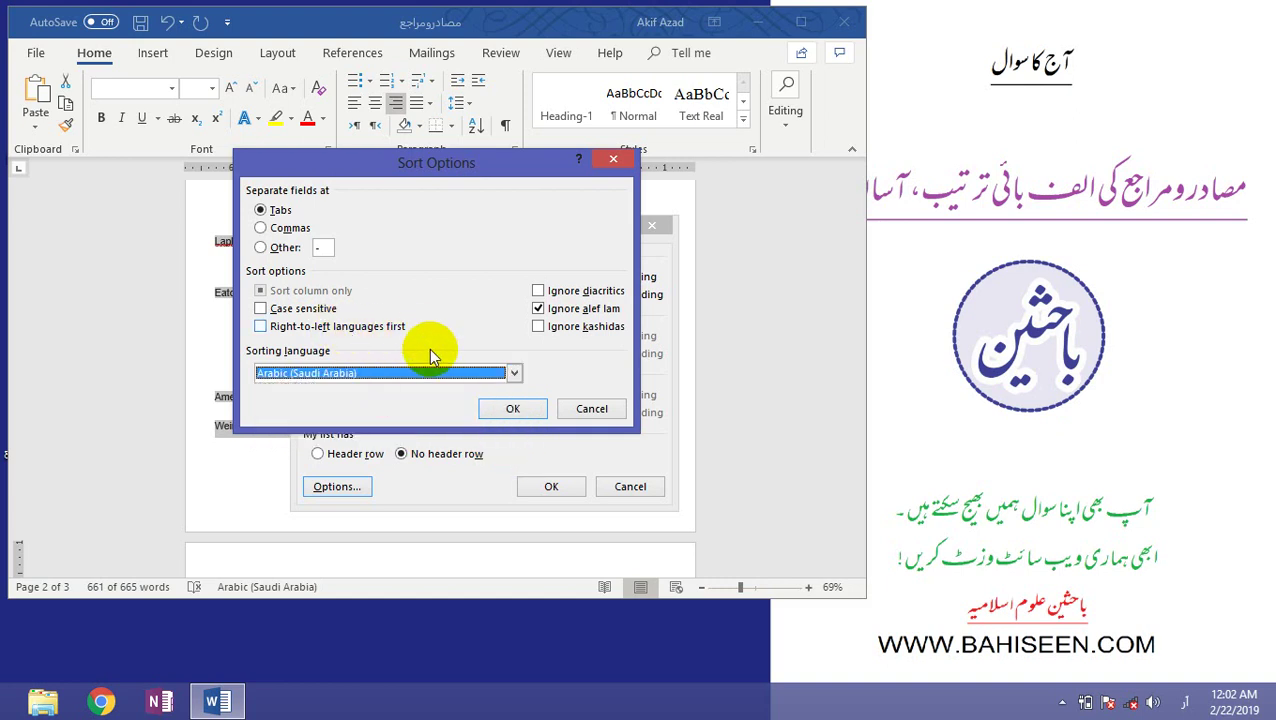
{"action": "left_click", "coordinate": [533, 412]}
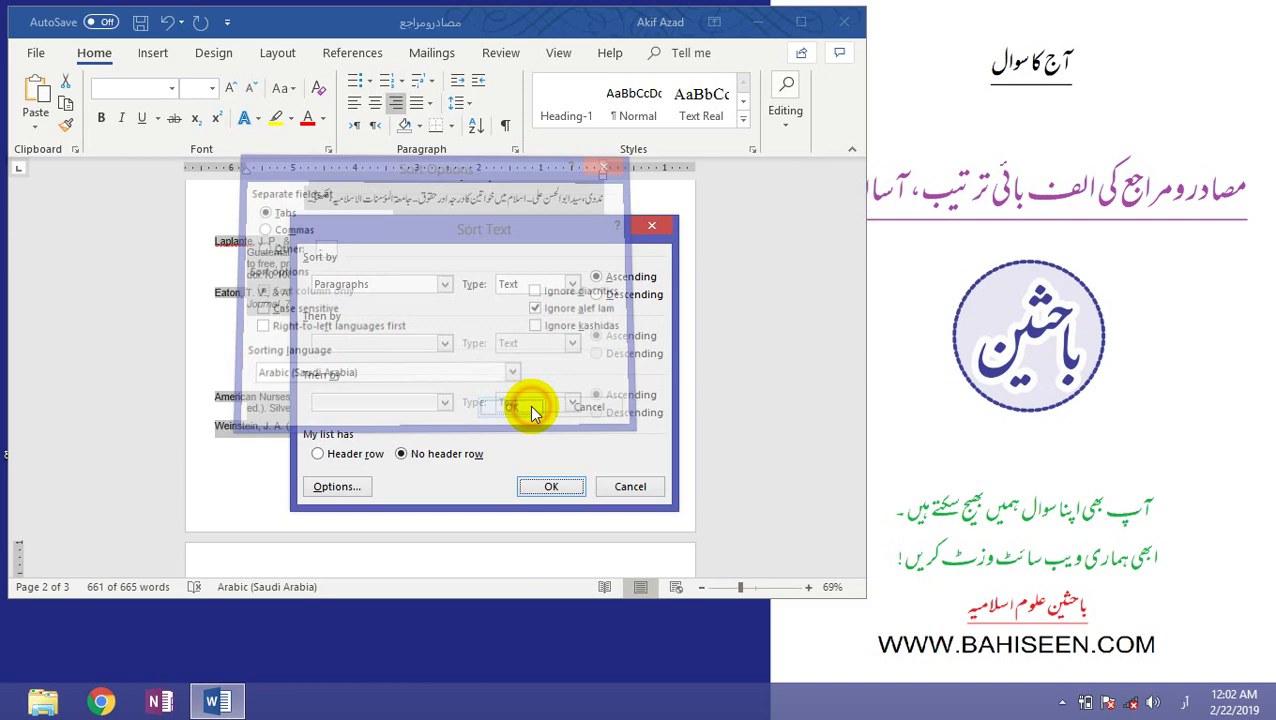
{"action": "left_click", "coordinate": [558, 485]}
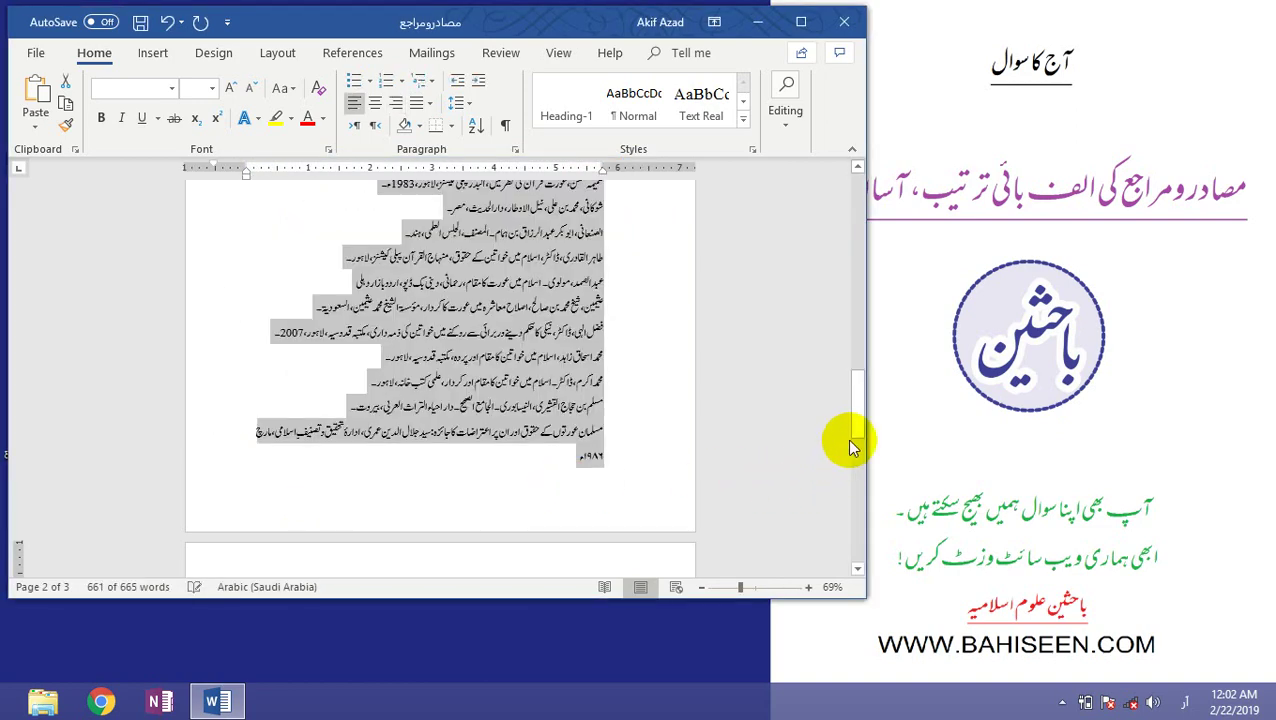
Step: Examine the sorted bibliography from its beginning, comparing the placement and order of the English and Arabic-script references
{"action": "left_click_drag", "start_coordinate": [858, 418], "coordinate": [847, 232]}
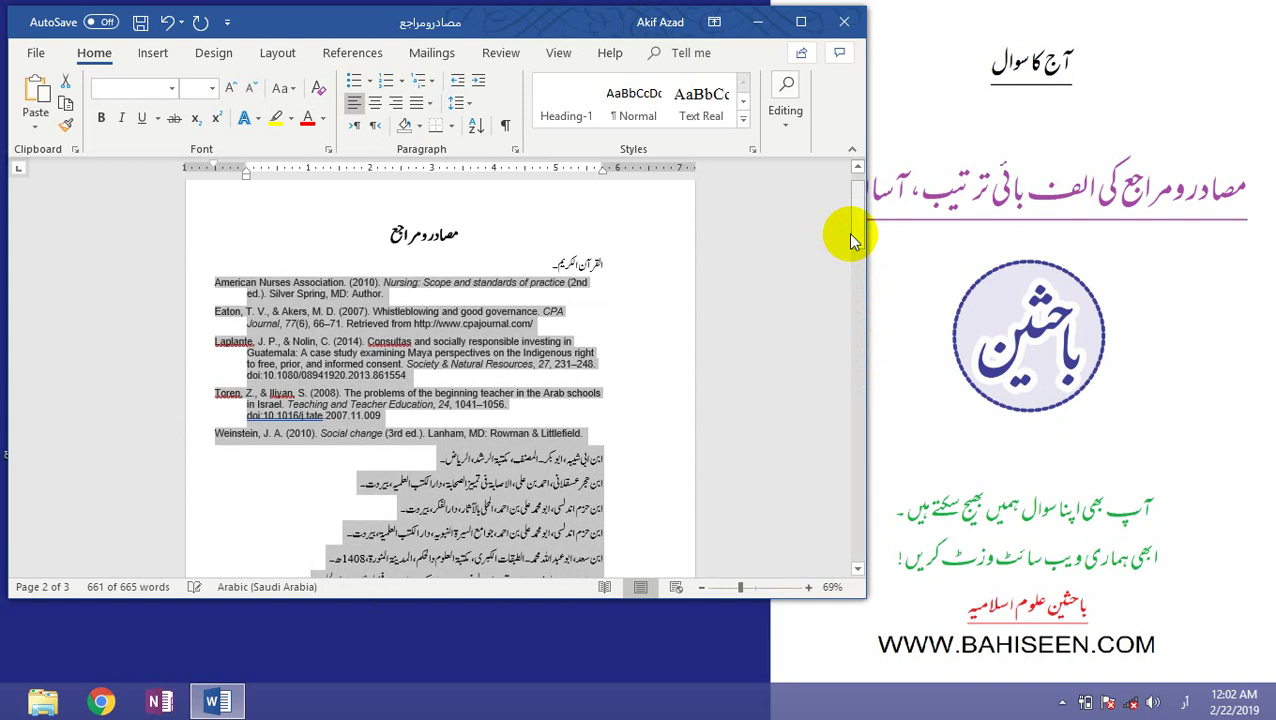
{"action": "left_click", "coordinate": [596, 466]}
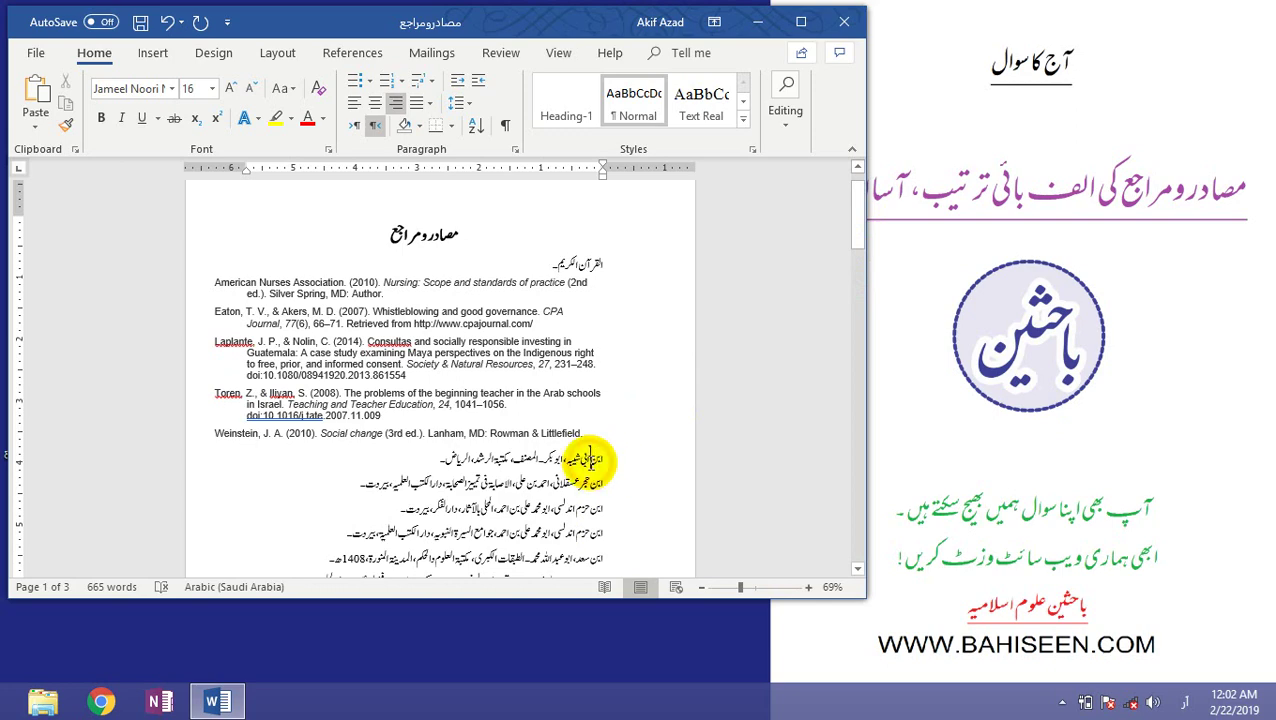
{"action": "left_click_drag", "start_coordinate": [855, 240], "coordinate": [852, 262]}
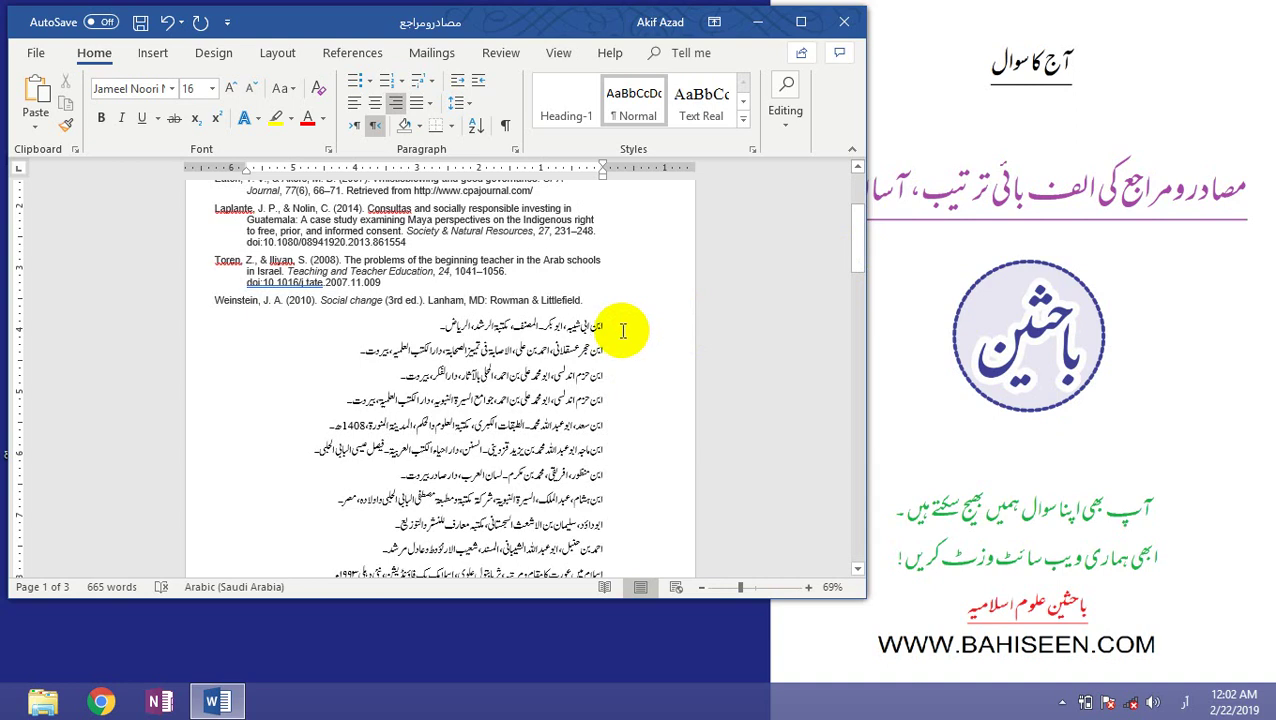
{"action": "left_click_drag", "start_coordinate": [606, 326], "coordinate": [603, 498]}
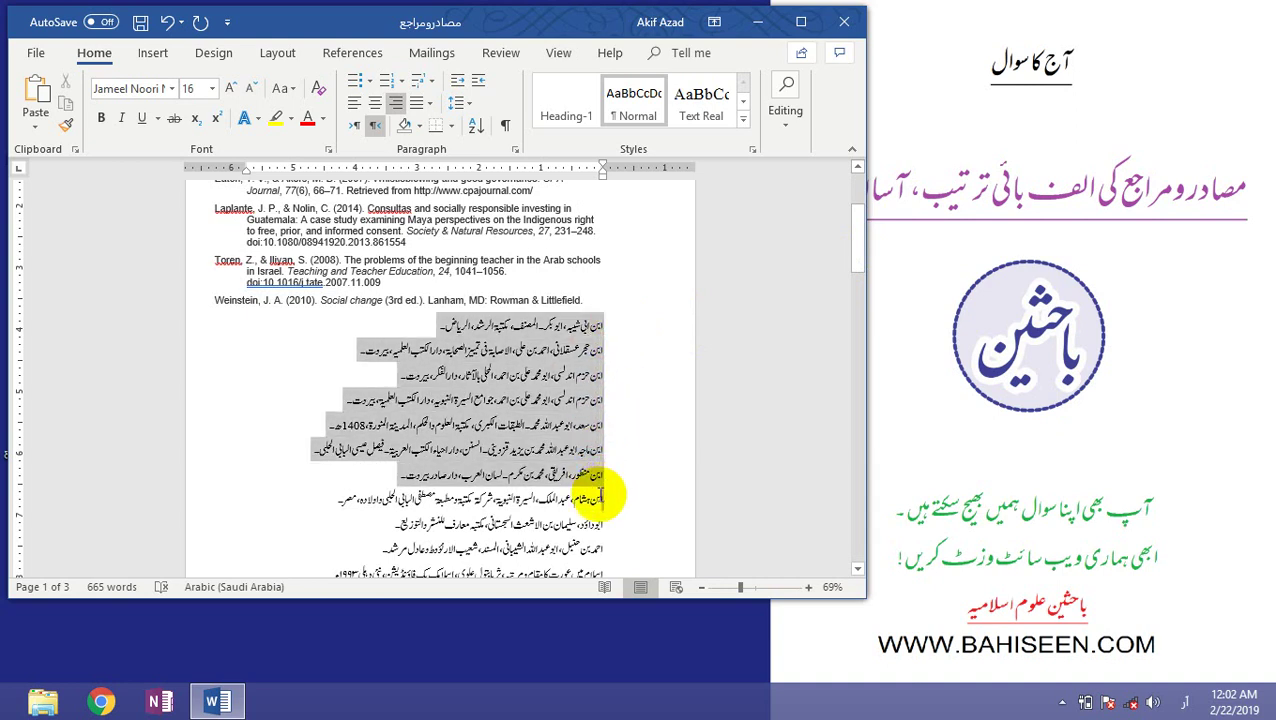
{"action": "left_click", "coordinate": [594, 334]}
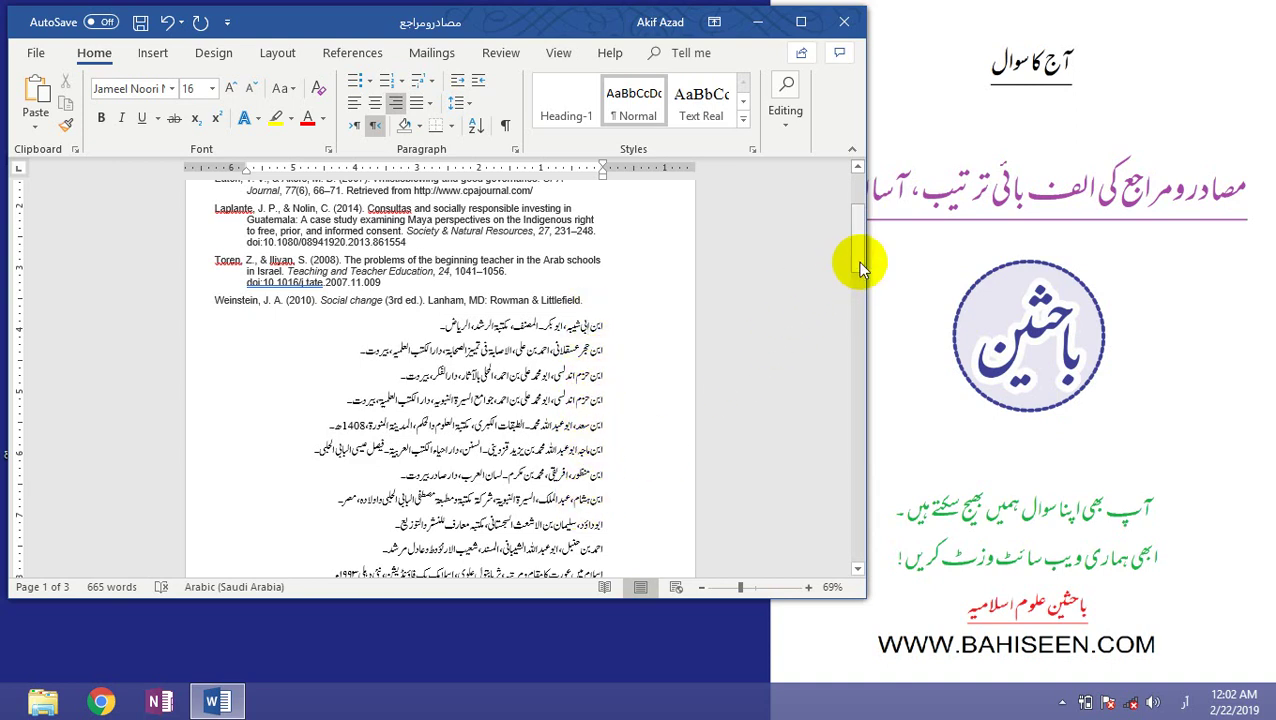
{"action": "left_click_drag", "start_coordinate": [857, 261], "coordinate": [855, 245]}
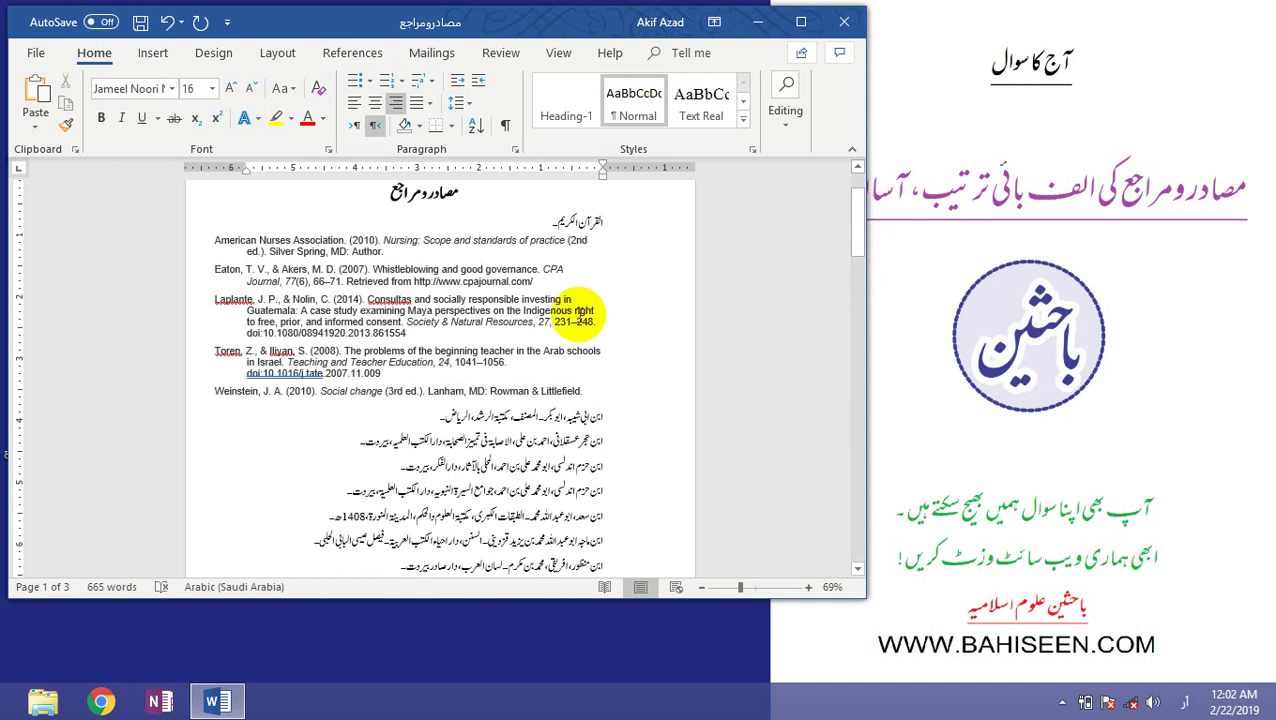
{"action": "left_click", "coordinate": [535, 320]}
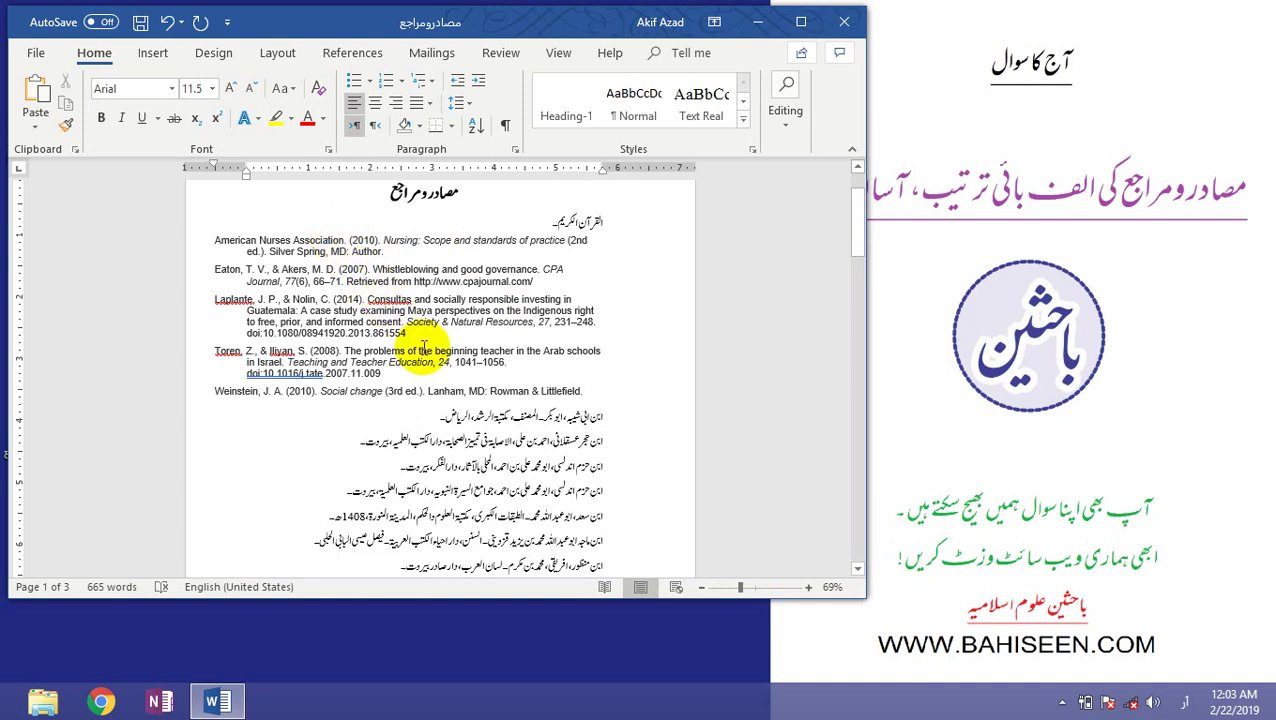
{"action": "left_click", "coordinate": [564, 462]}
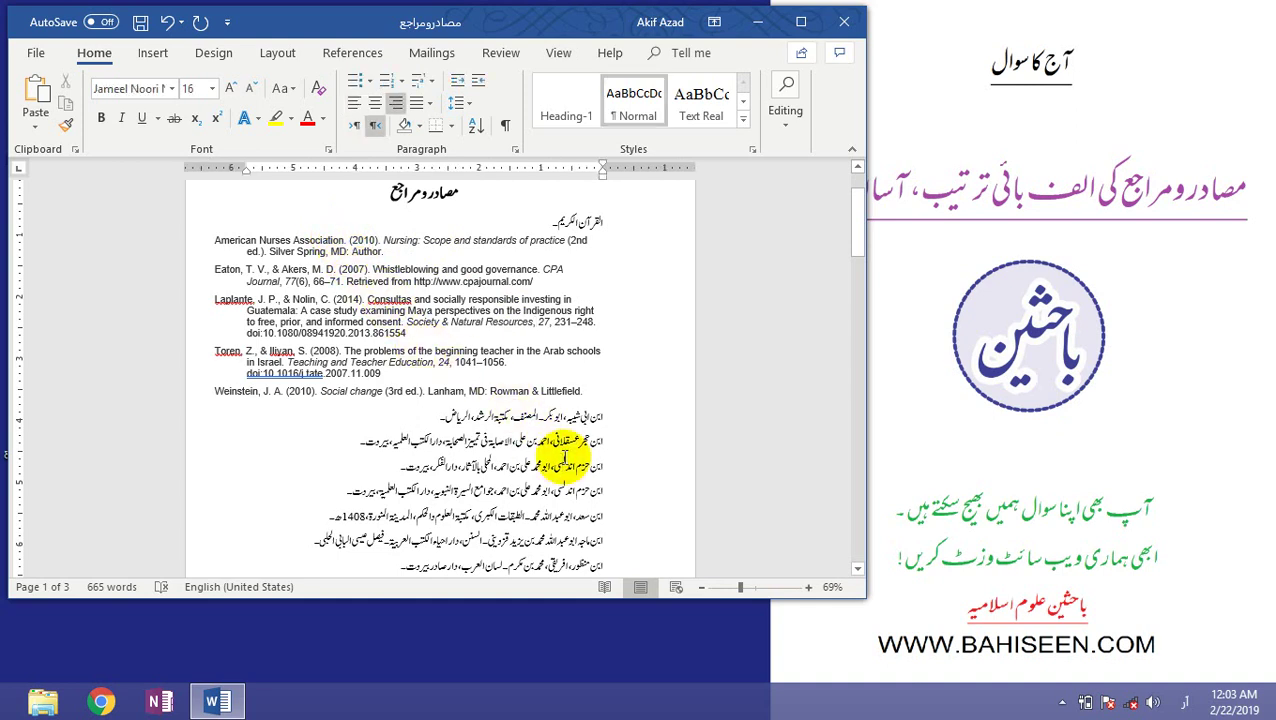
Step: Undo the last sort and sort the references again with Right-to-left languages first enabled
{"action": "key", "text": "ctrl+z"}
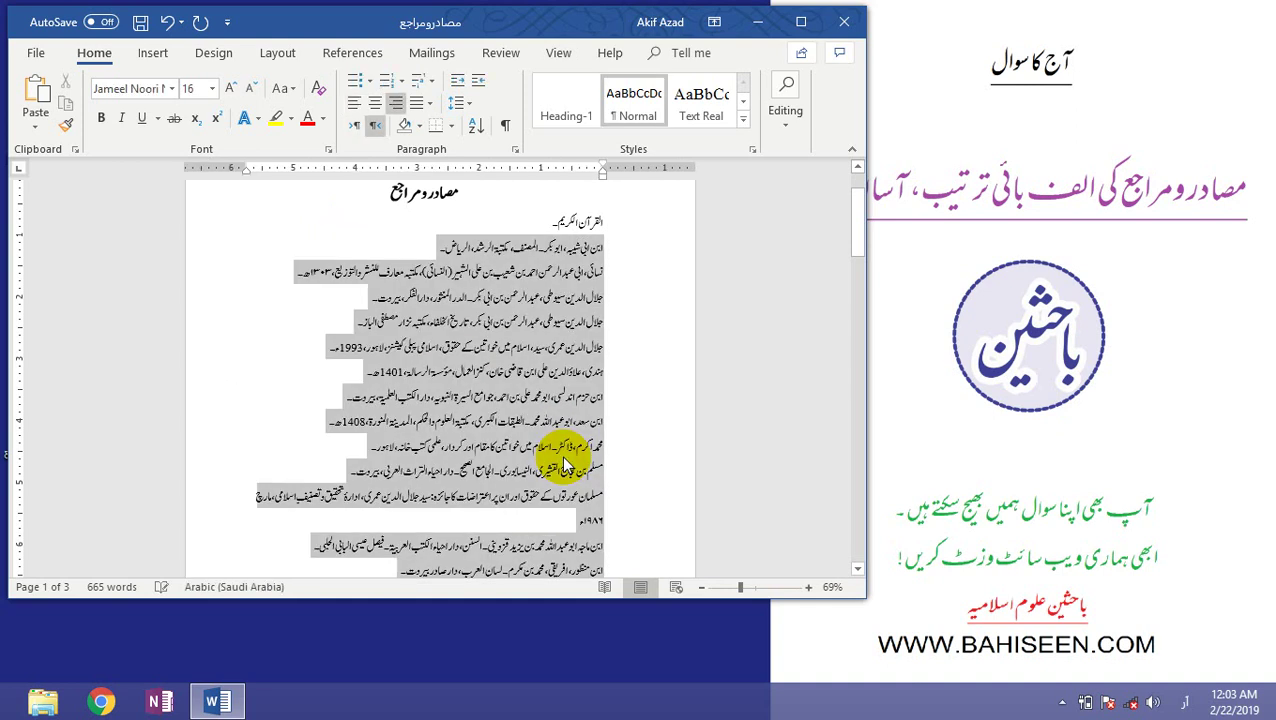
{"action": "left_click", "coordinate": [476, 128]}
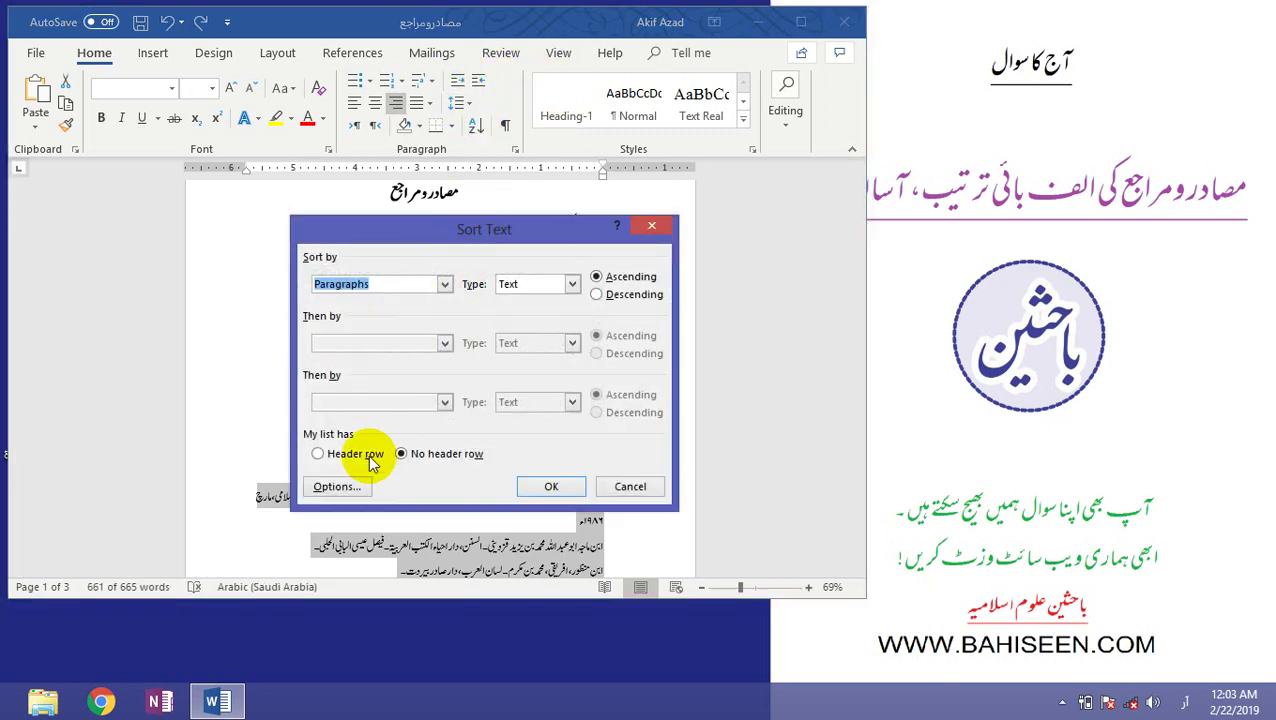
{"action": "left_click", "coordinate": [337, 487]}
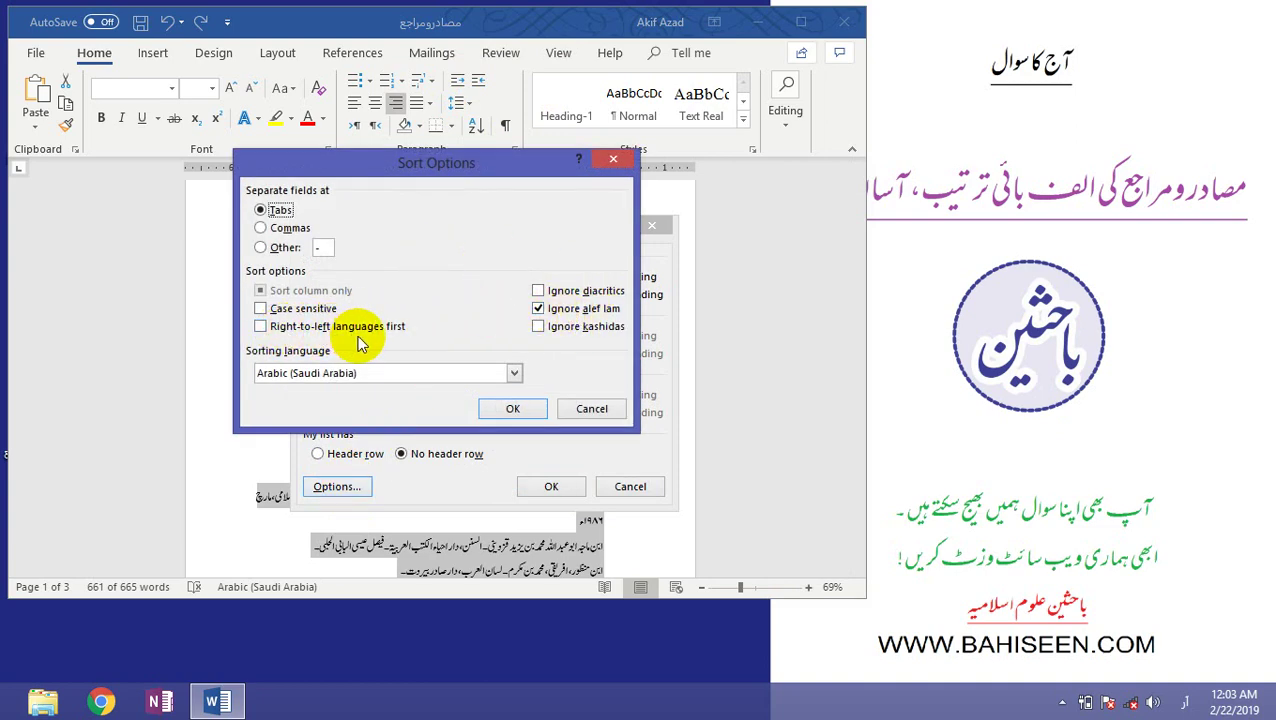
{"action": "left_click", "coordinate": [261, 330]}
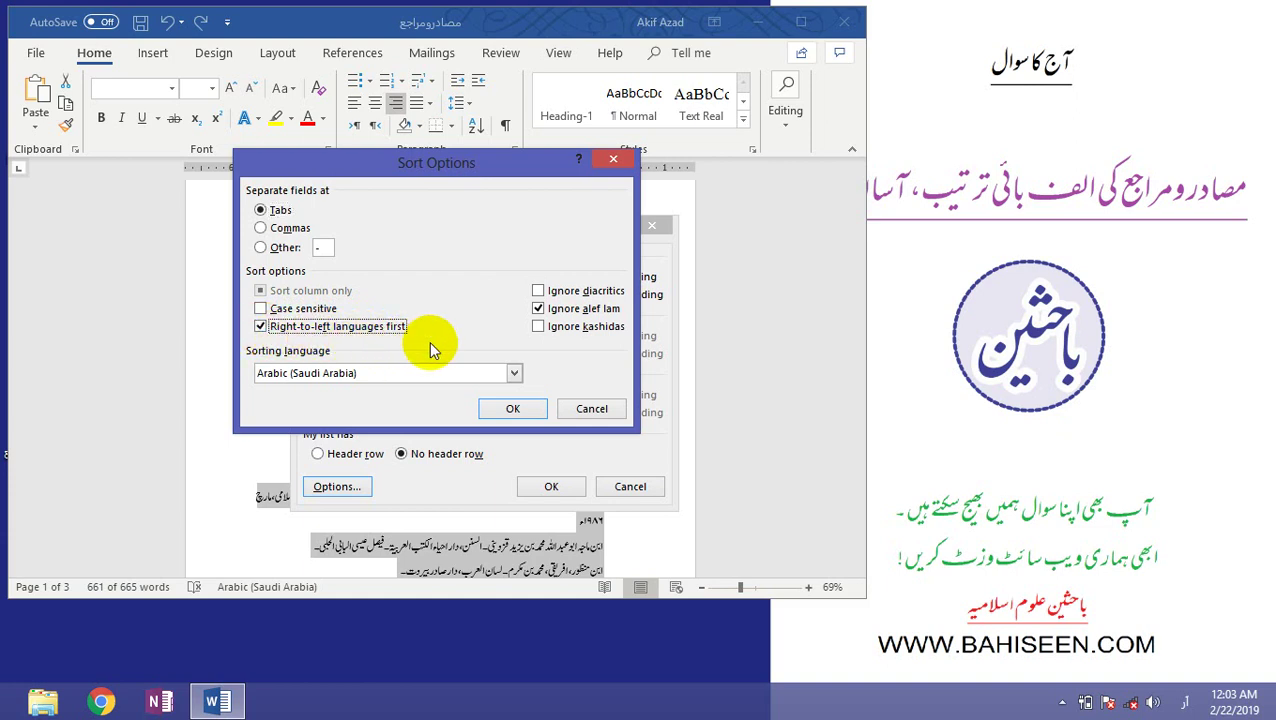
{"action": "left_click", "coordinate": [508, 411]}
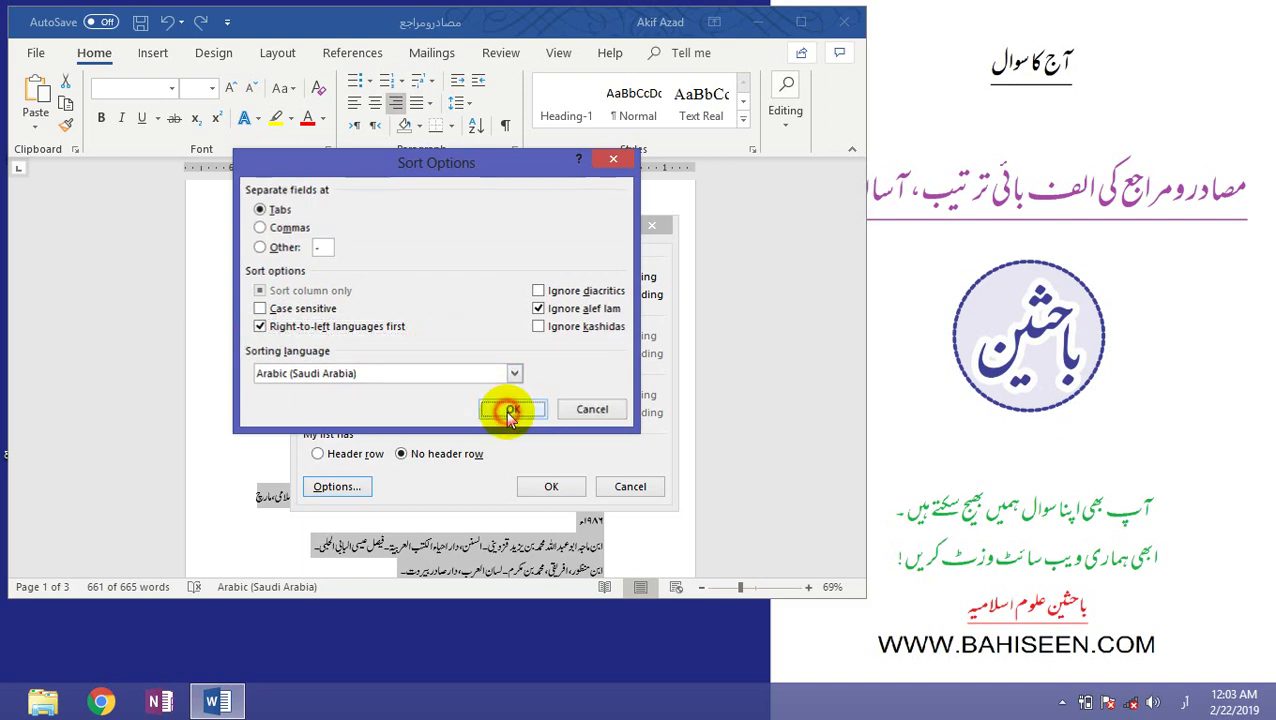
{"action": "left_click", "coordinate": [551, 486]}
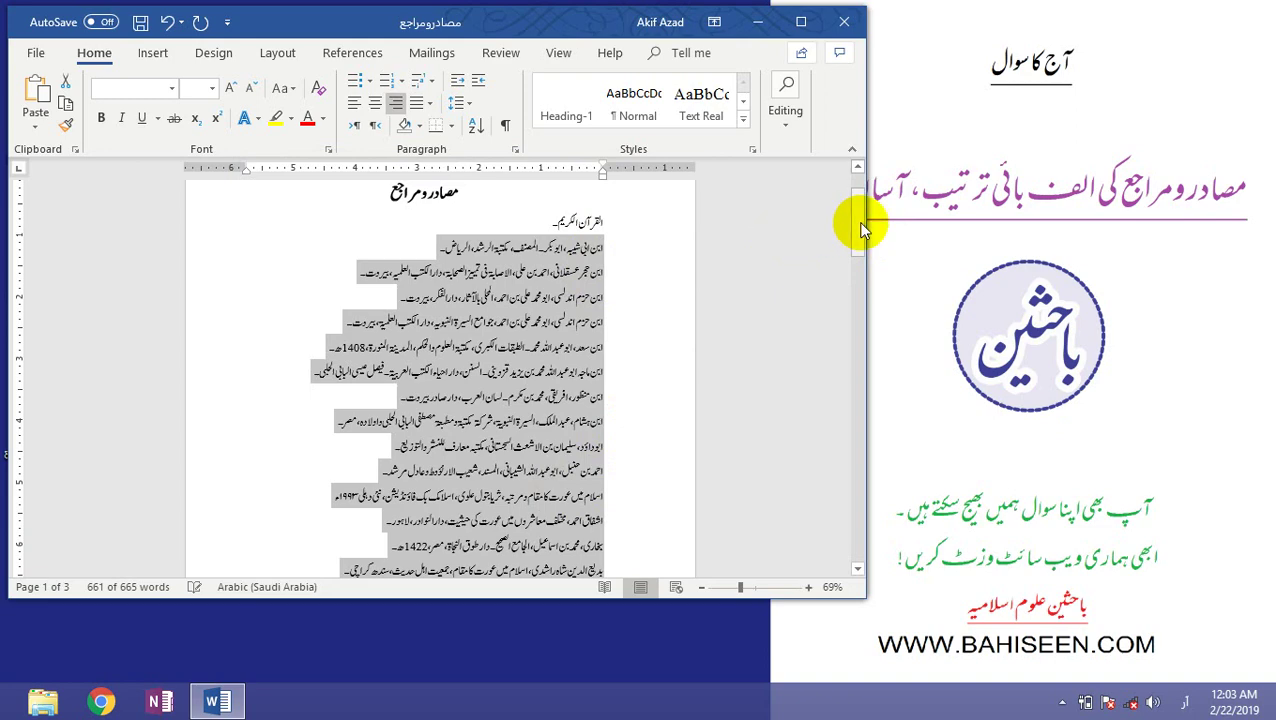
Step: Review the order of the Urdu, Arabic and English references throughout the bibliography and save the document
{"action": "left_click_drag", "start_coordinate": [862, 228], "coordinate": [846, 418]}
{"action": "left_click", "coordinate": [537, 318]}
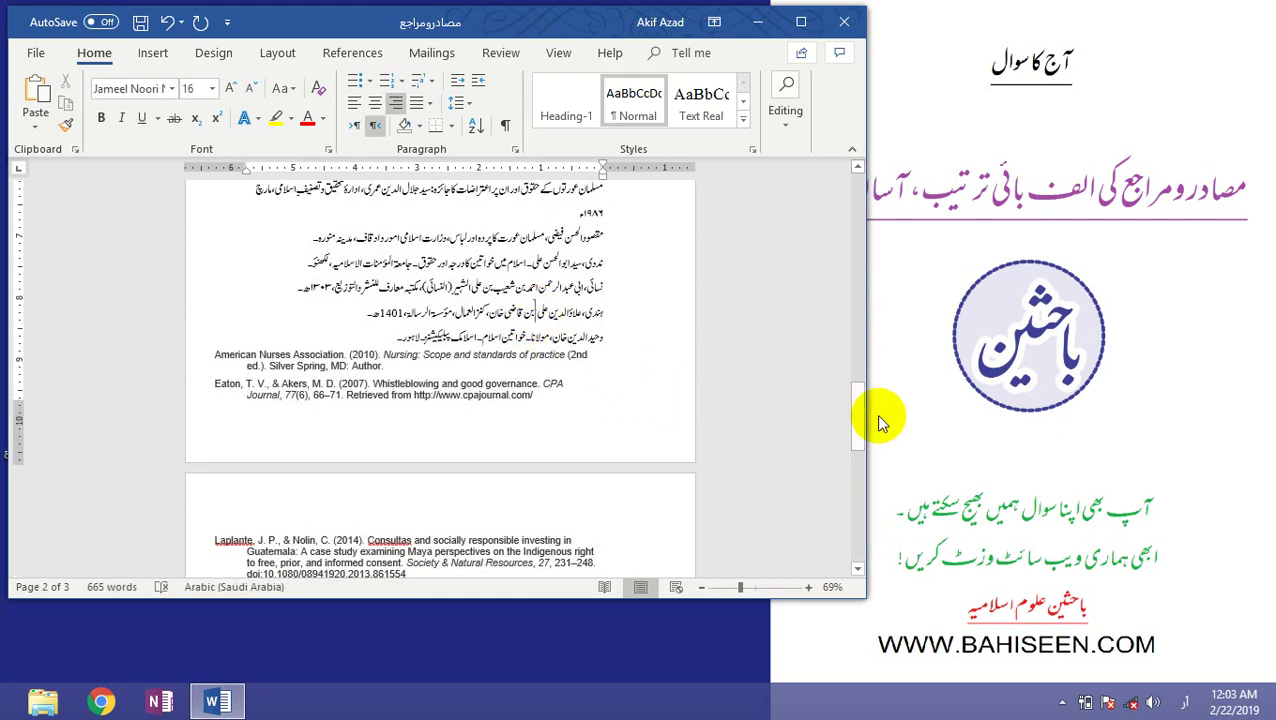
{"action": "left_click_drag", "start_coordinate": [854, 413], "coordinate": [862, 466]}
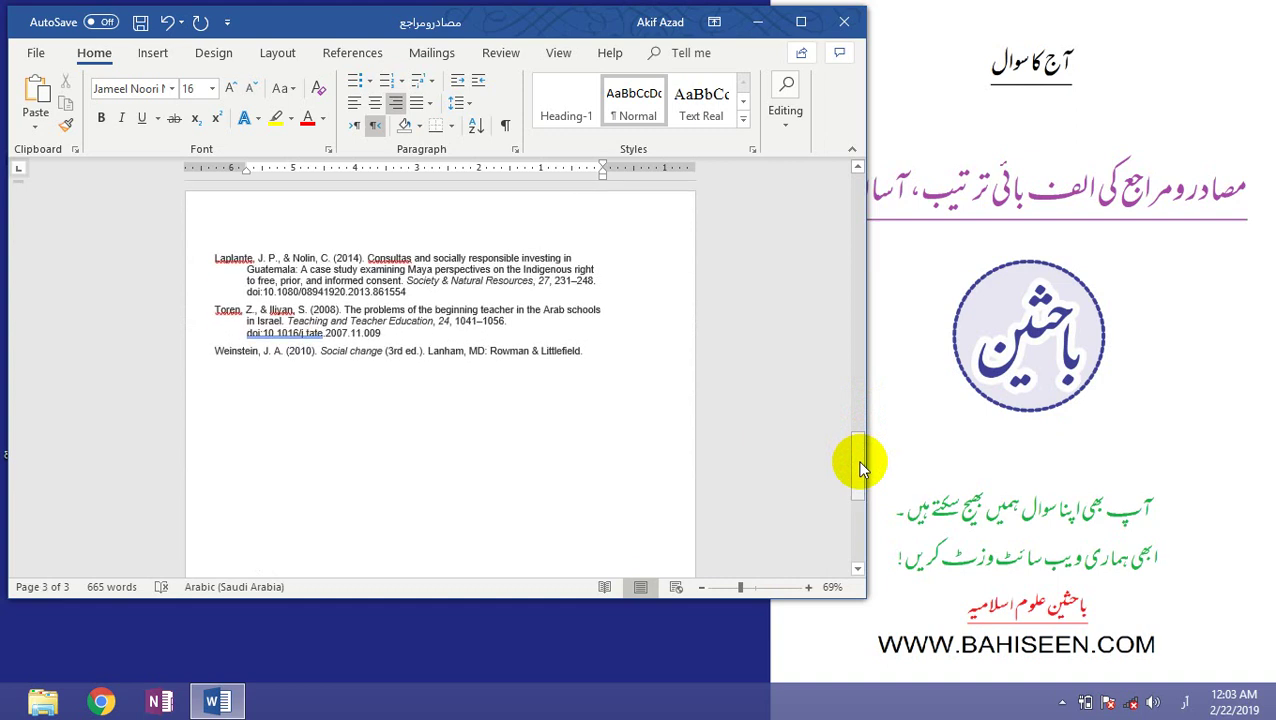
{"action": "key", "text": "ctrl+s"}
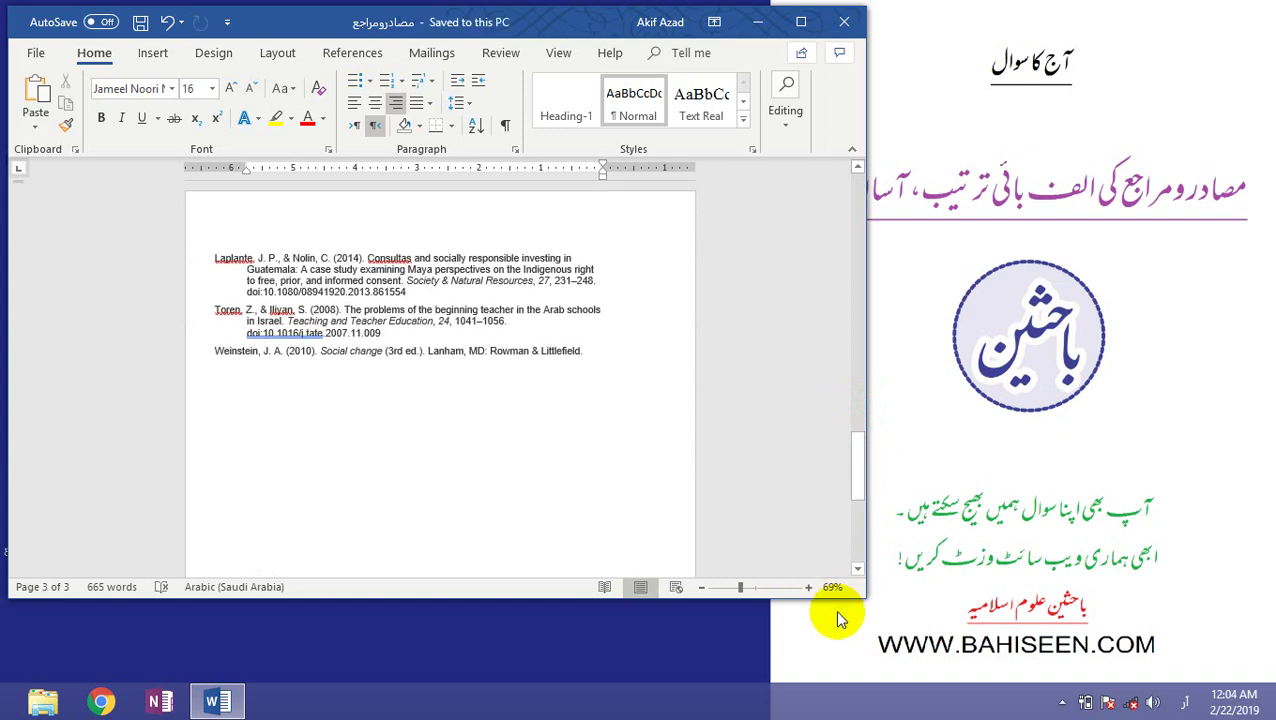
{"action": "left_click_drag", "start_coordinate": [857, 470], "coordinate": [858, 206]}
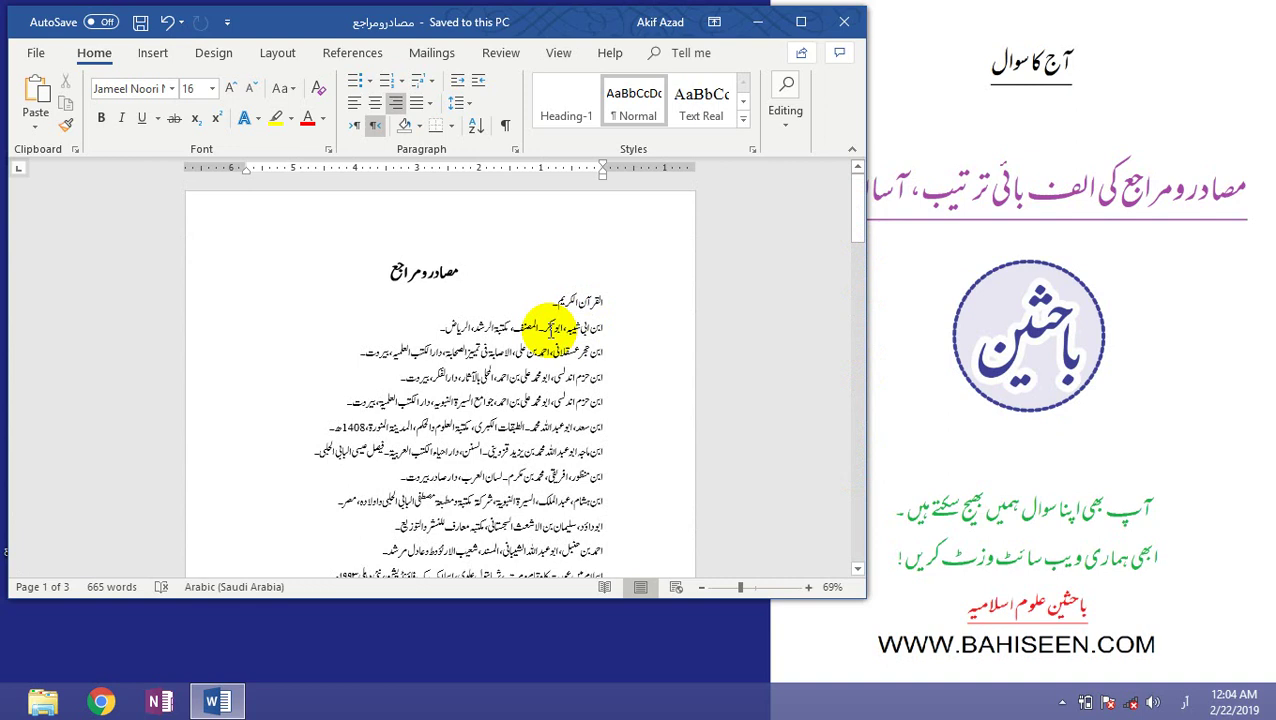
{"action": "left_click", "coordinate": [504, 407]}
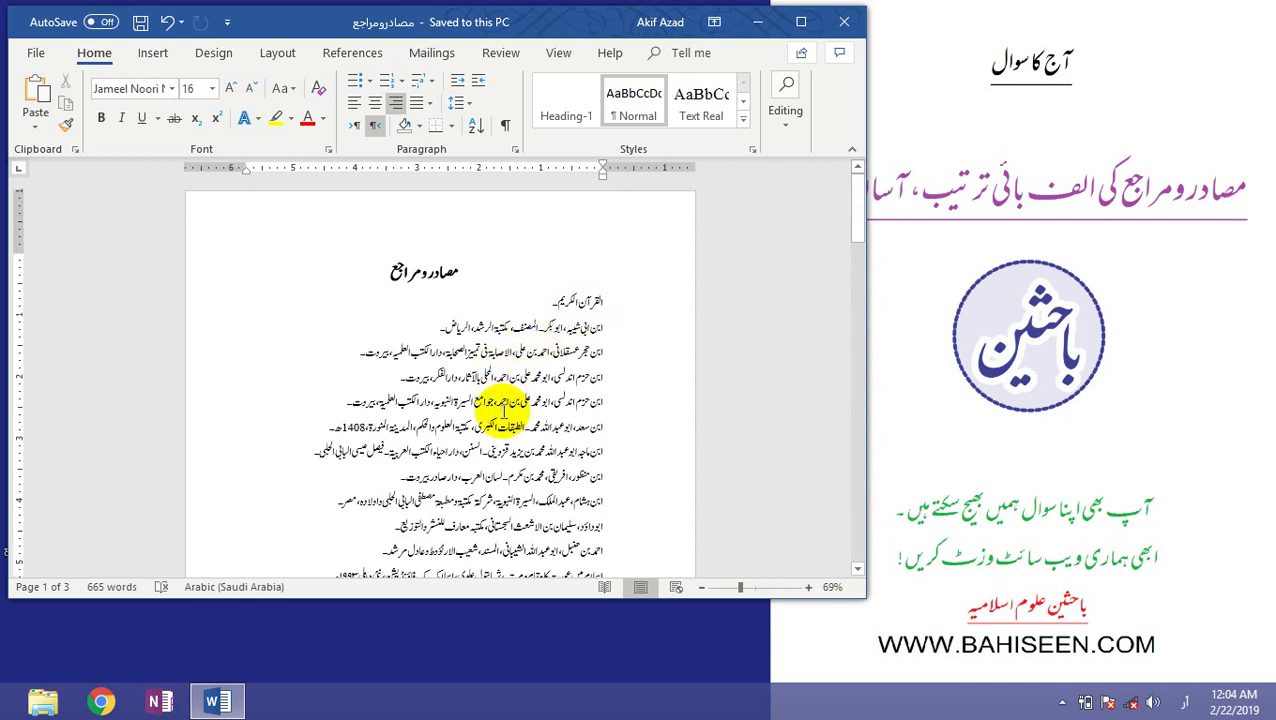